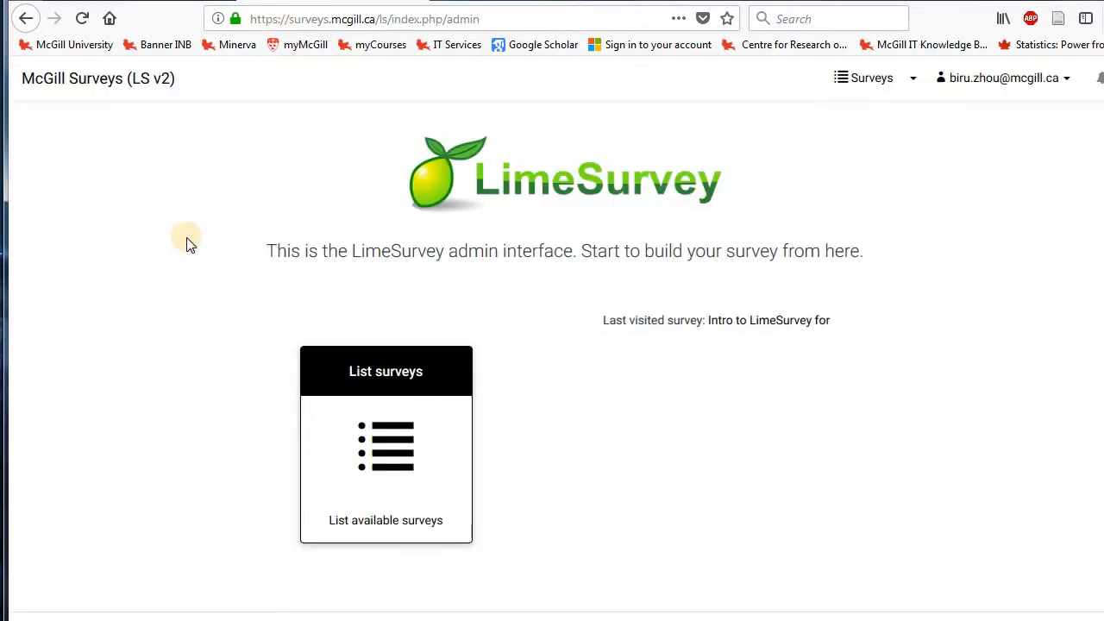
Open the survey "Intro to LimeSurvey for CRCF" from the list of available surveys.
left_click(375, 395)
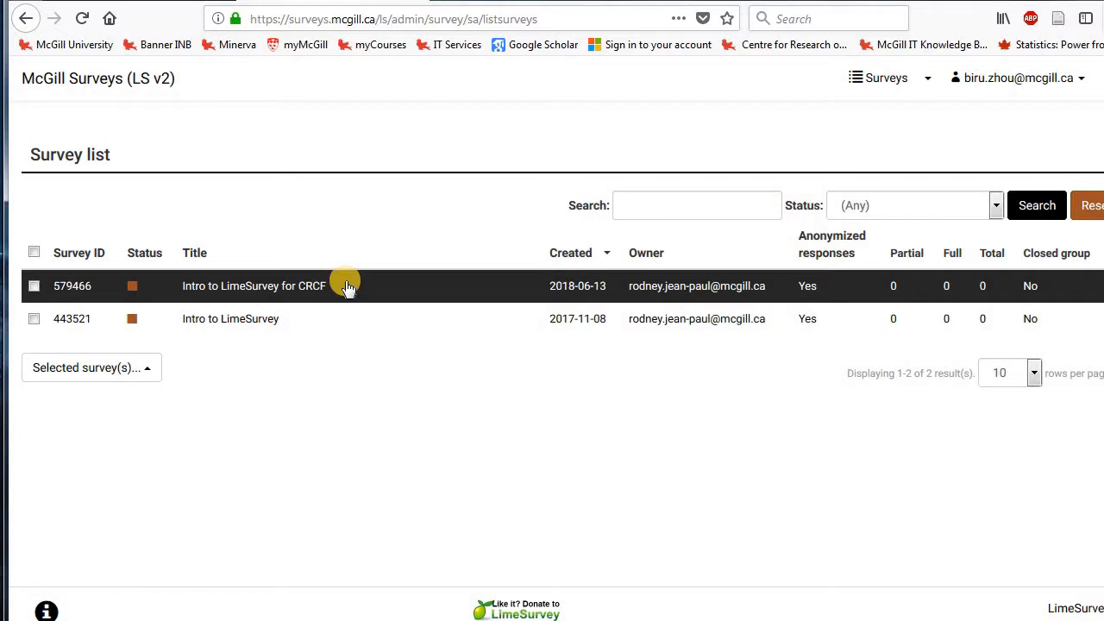
left_click(346, 287)
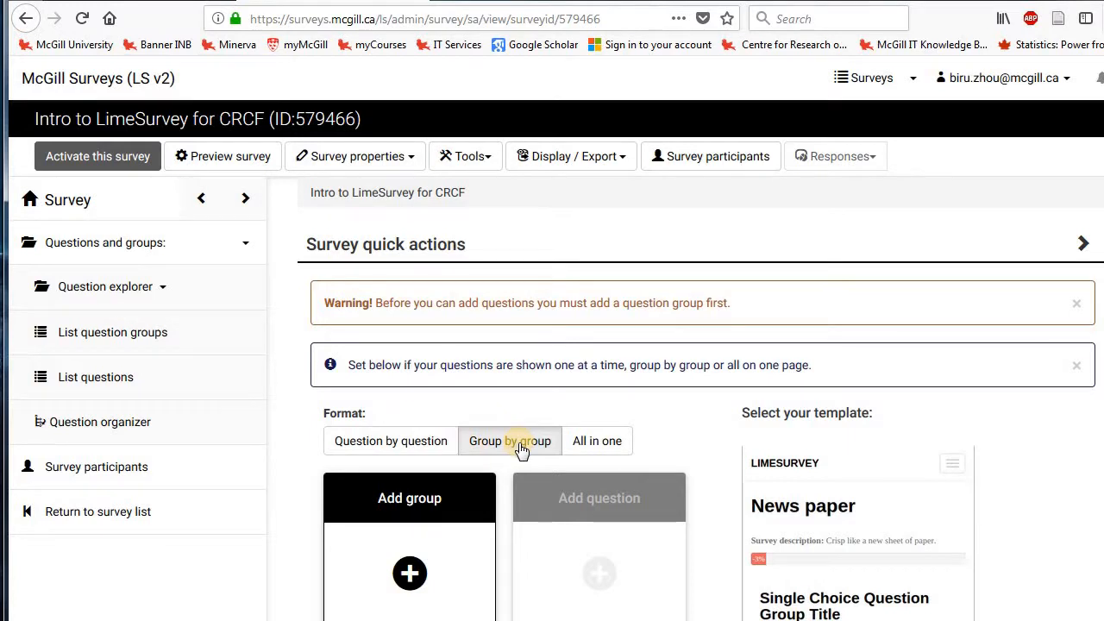
Add a new question group to the survey and title it "Descriptives".
scroll(518, 440, "down", 1)
scroll(518, 441, "down", 1)
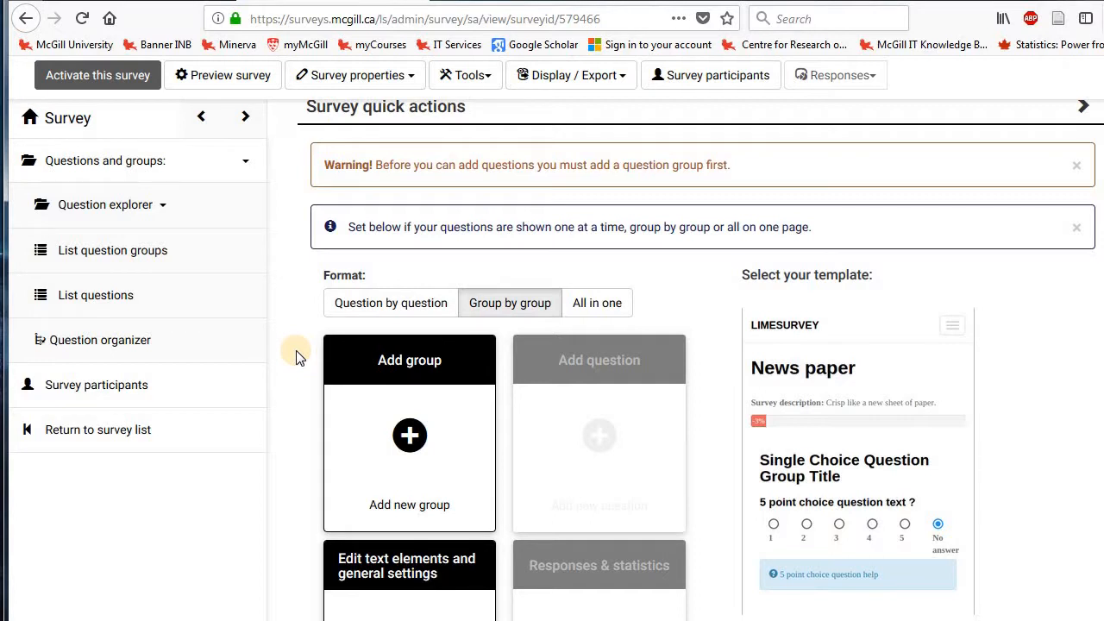
left_click(411, 369)
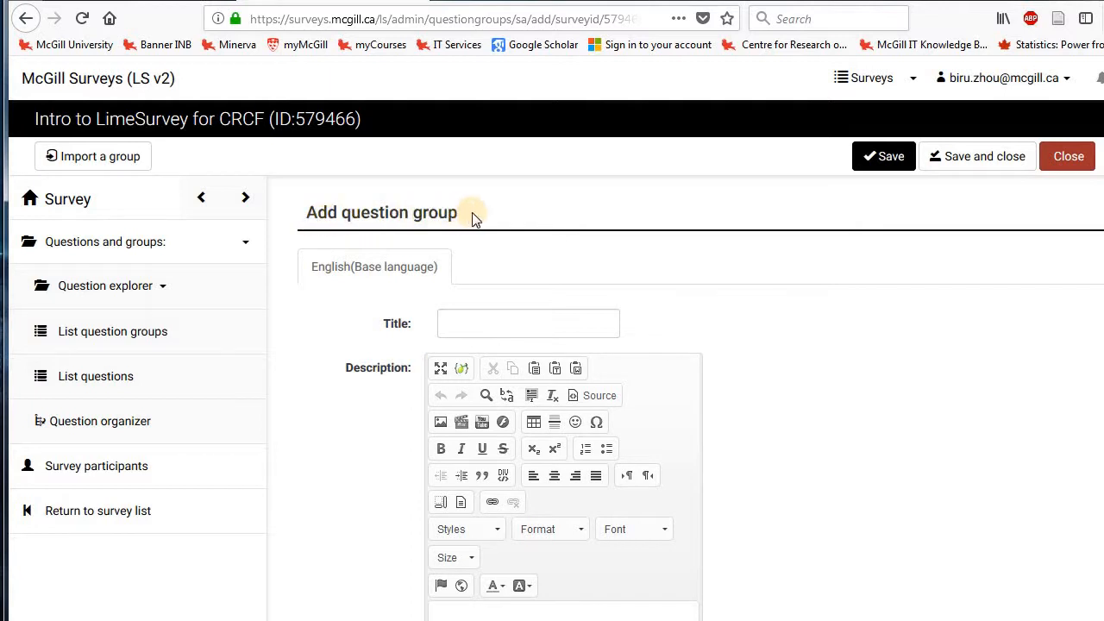
left_click(481, 319)
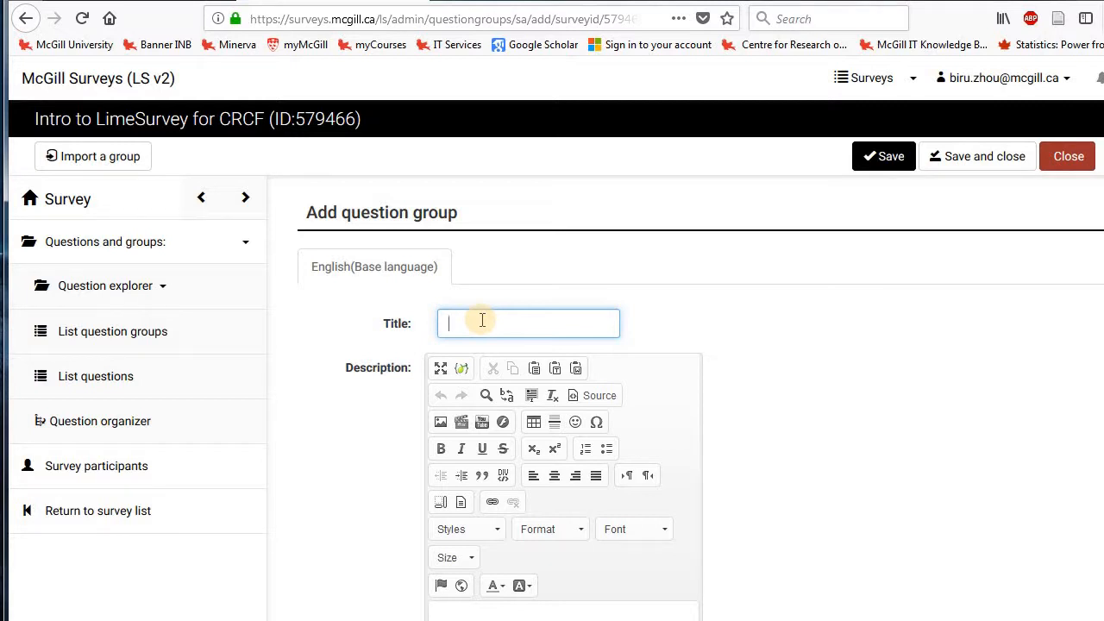
type("Desc")
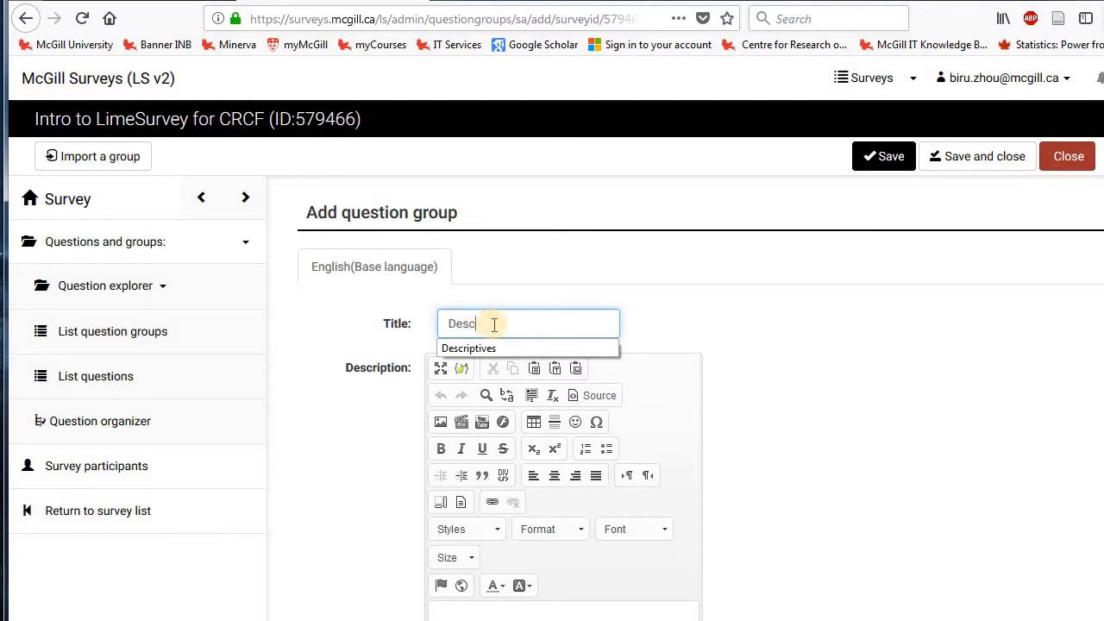
left_click(494, 348)
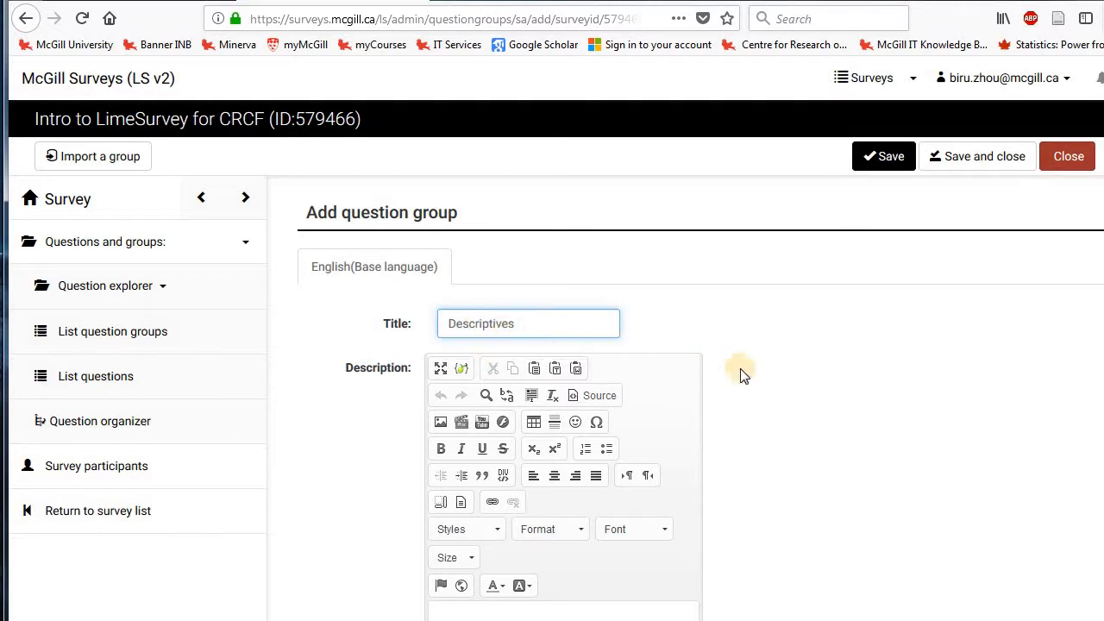
left_click(768, 377)
Enter the group description "This is a section for descriptive questions.".
scroll(770, 379, "down", 5)
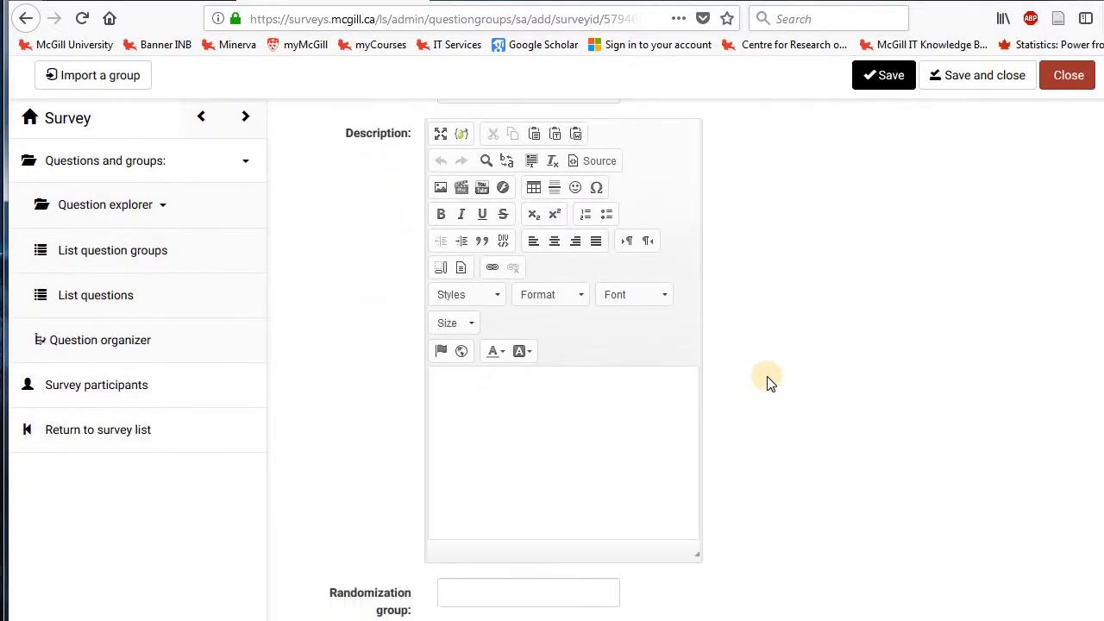
scroll(405, 196, "up", 2)
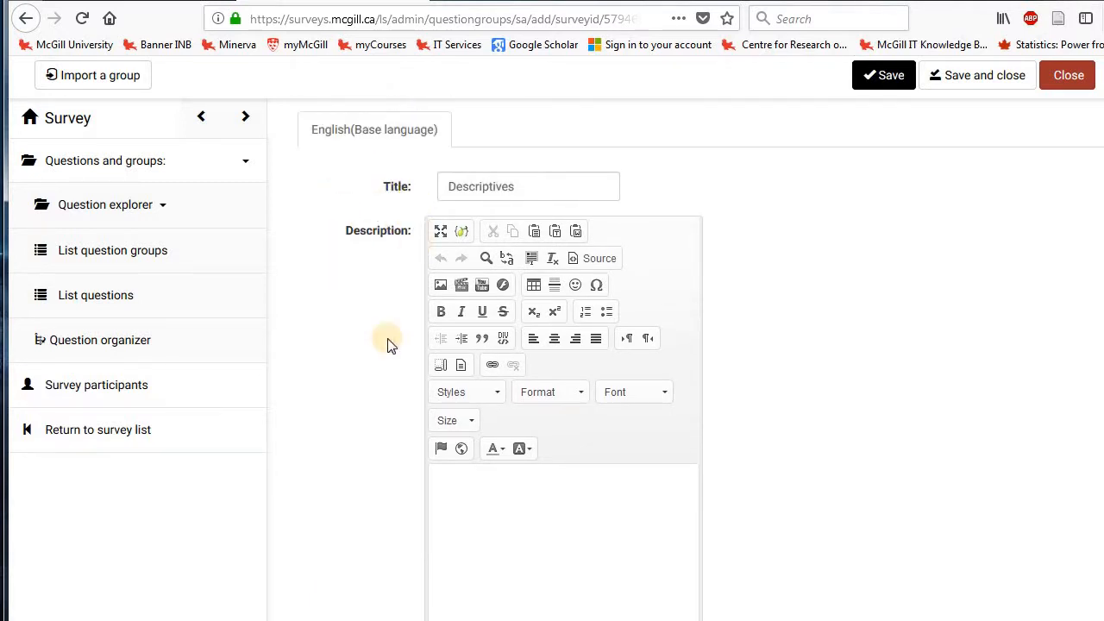
left_click(485, 516)
type("This is")
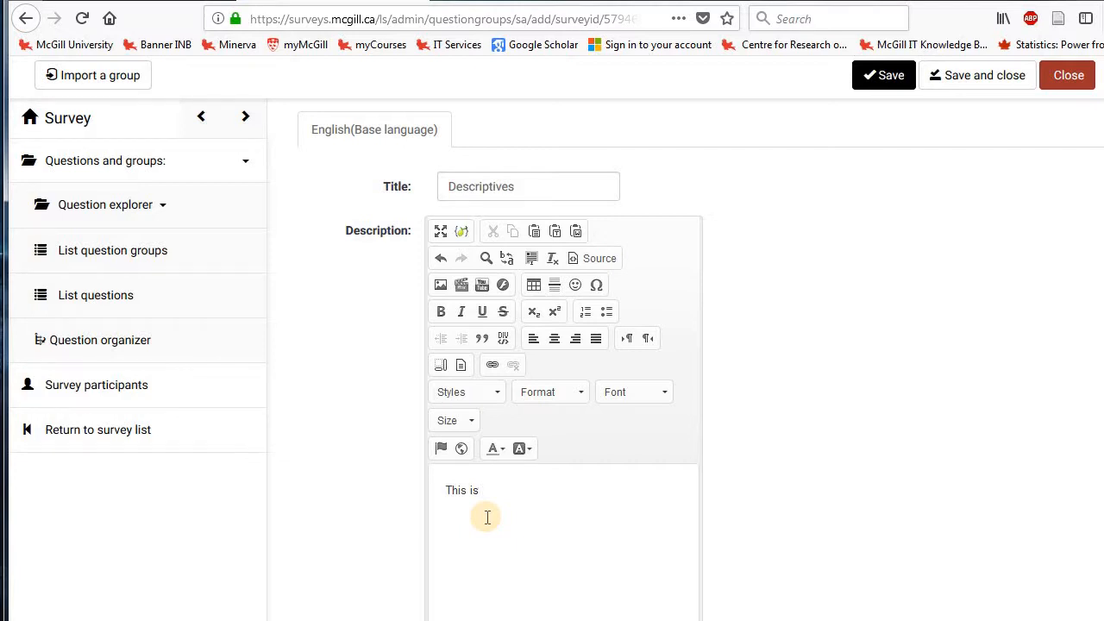
type("a section for descript")
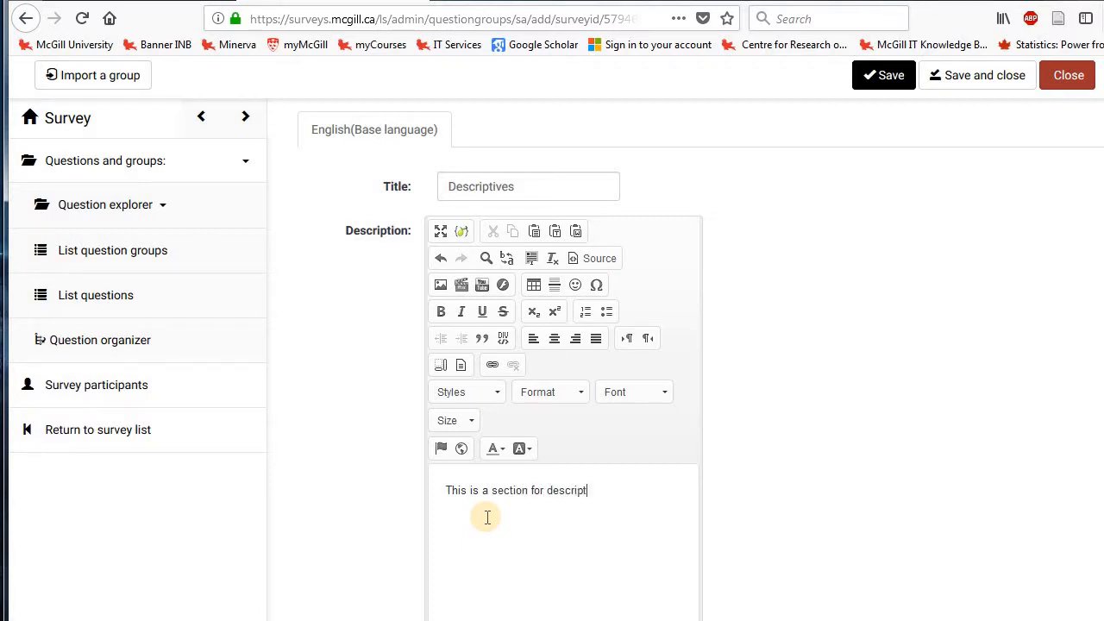
type("ive questions.")
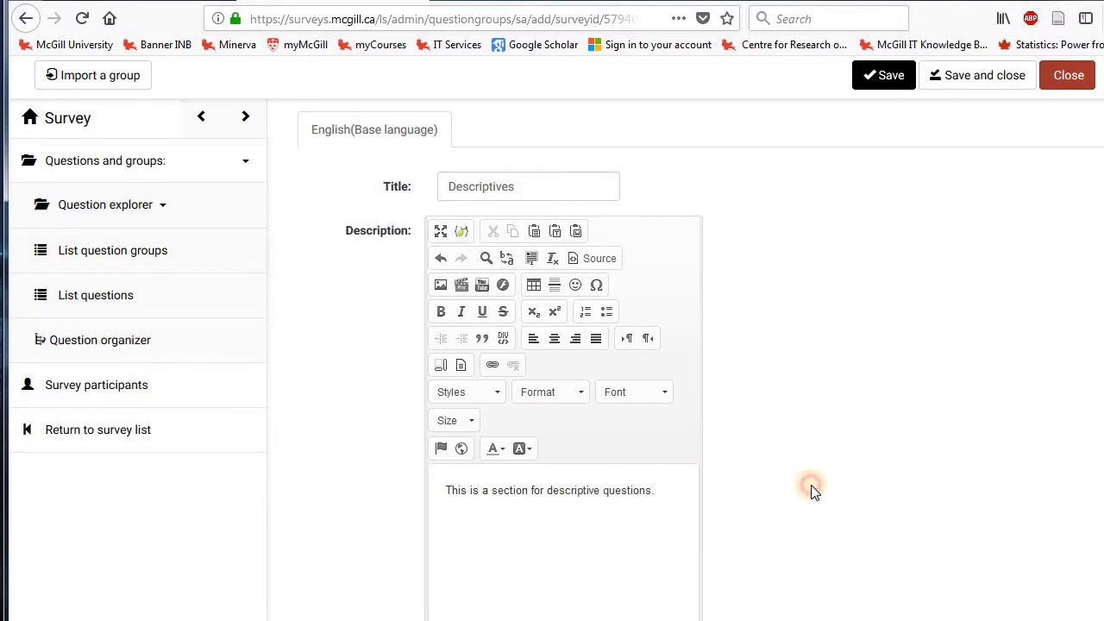
Review the remaining fields of the Descriptives group, and save and close it.
scroll(815, 451, "down", 2)
scroll(815, 451, "down", 2)
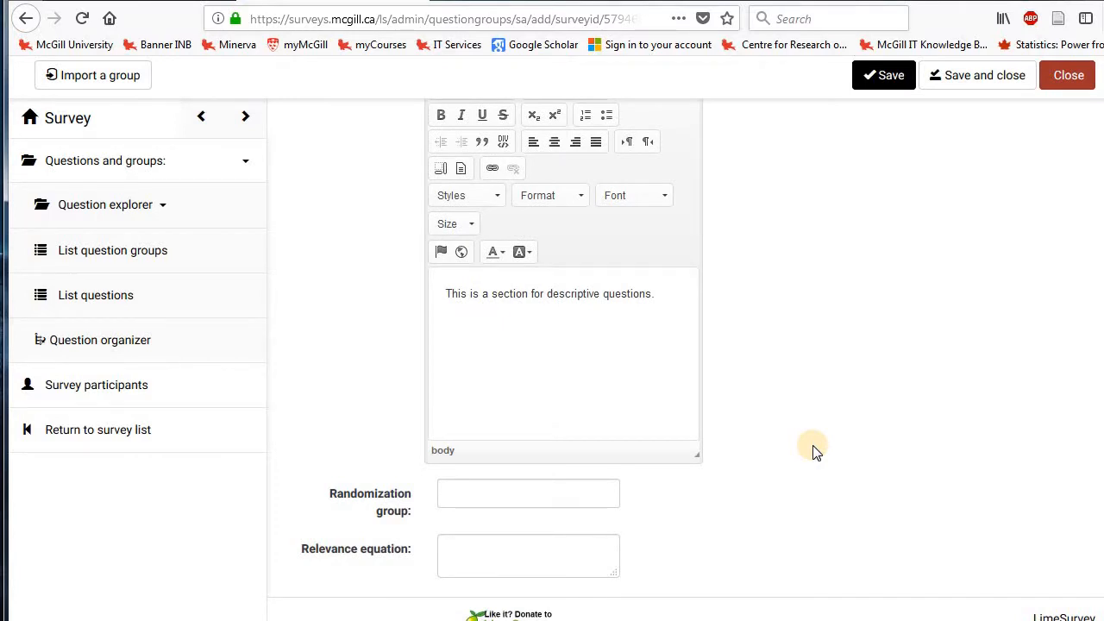
scroll(814, 451, "up", 4)
scroll(814, 451, "up", 3)
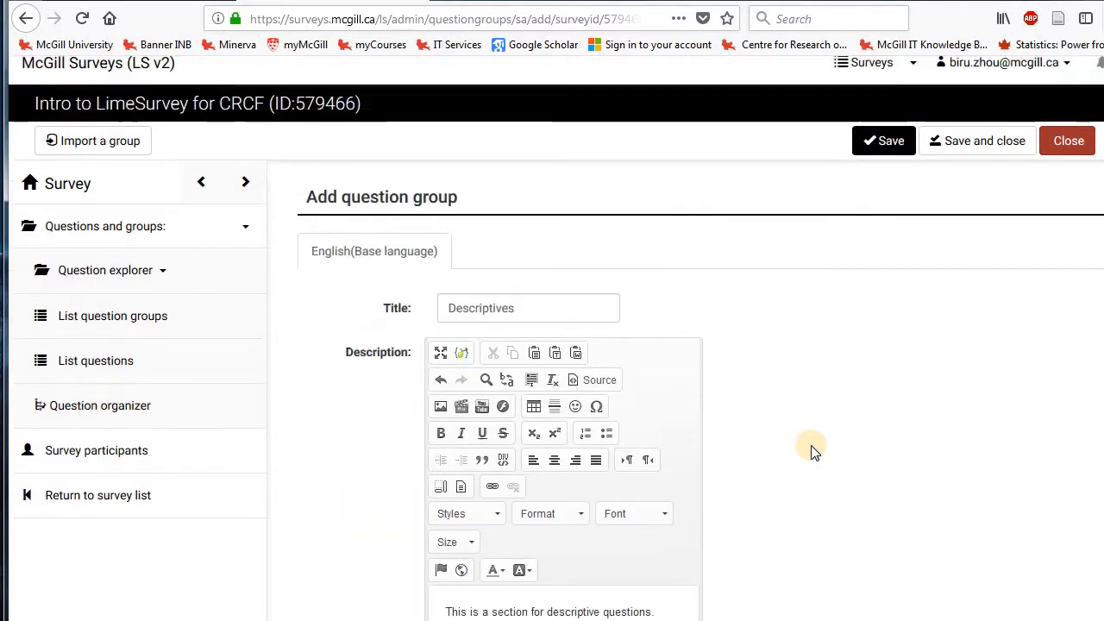
scroll(815, 451, "down", 3)
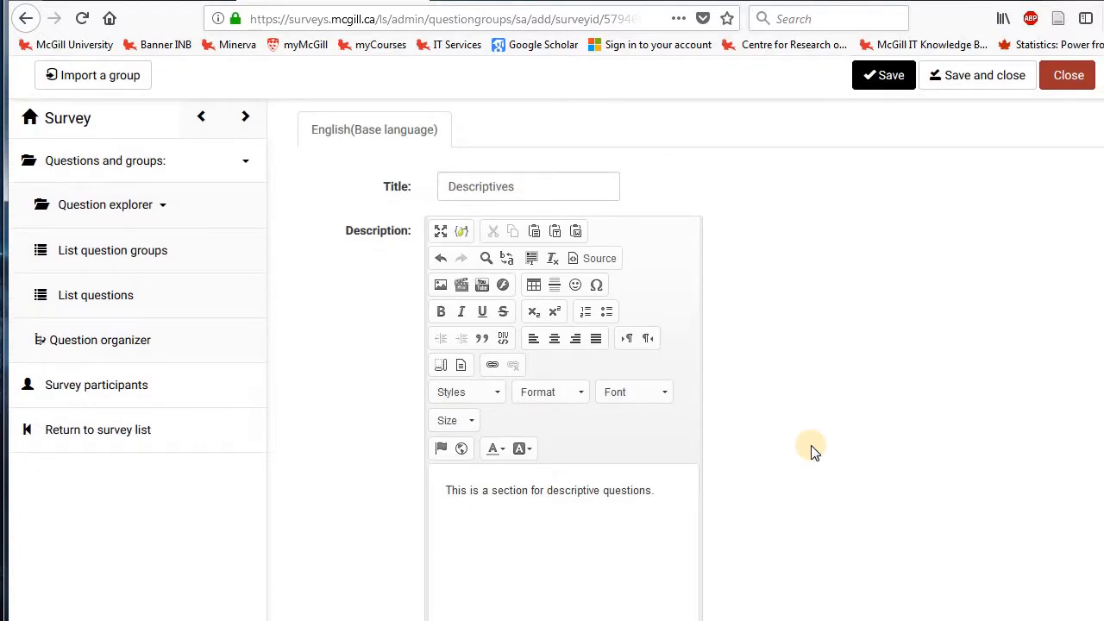
scroll(809, 452, "down", 2)
scroll(808, 453, "up", 2)
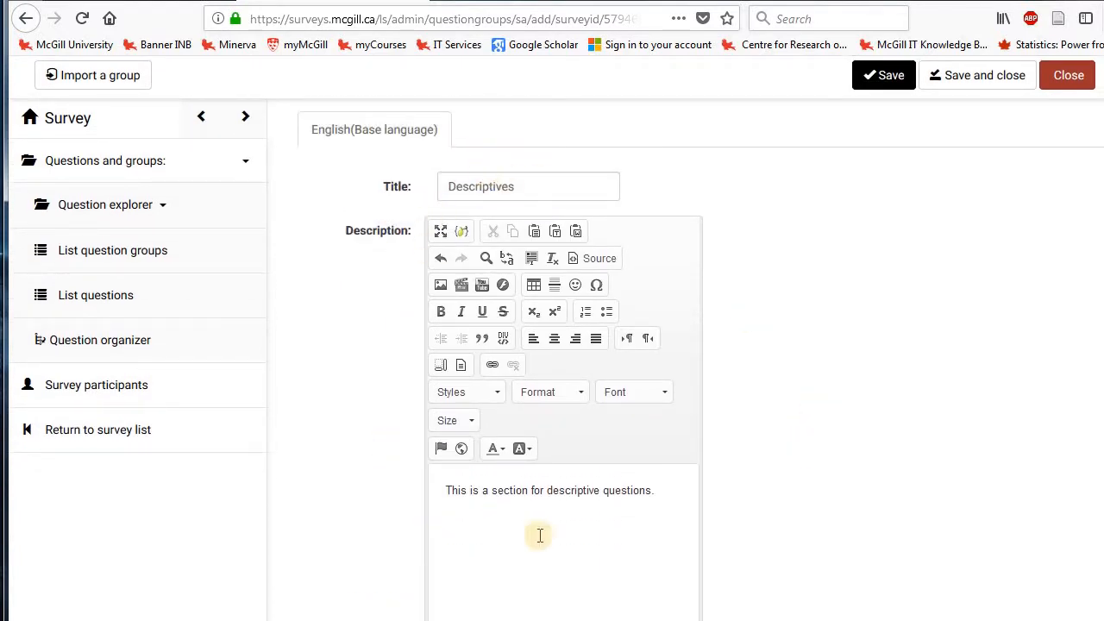
left_click(970, 78)
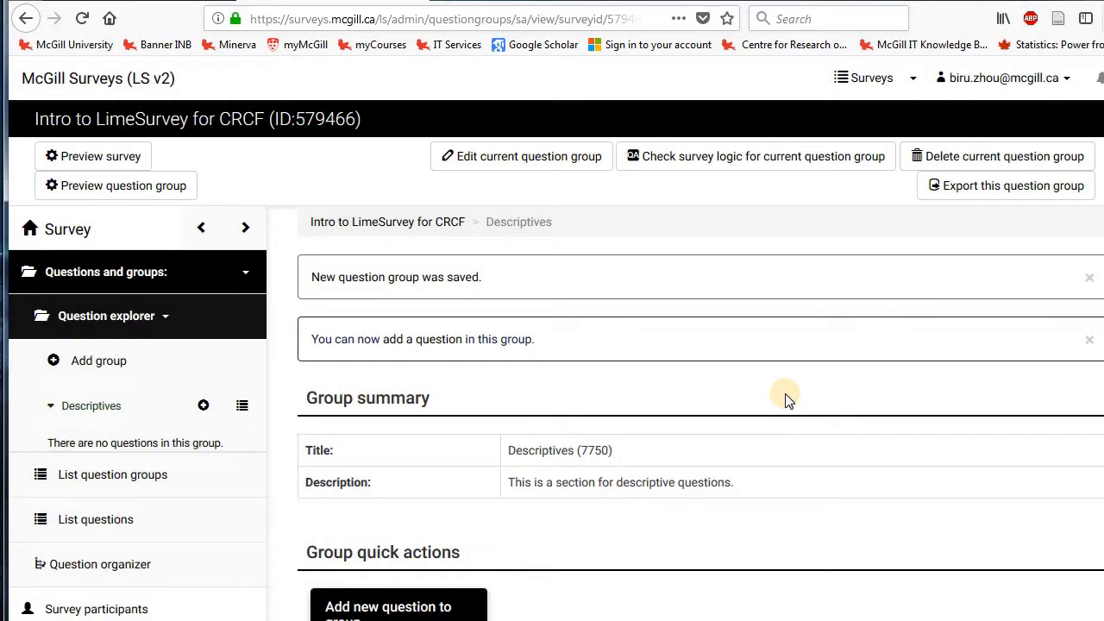
Add a second question group titled "Categorical Qs" with an empty description, and save and close it.
left_click(93, 364)
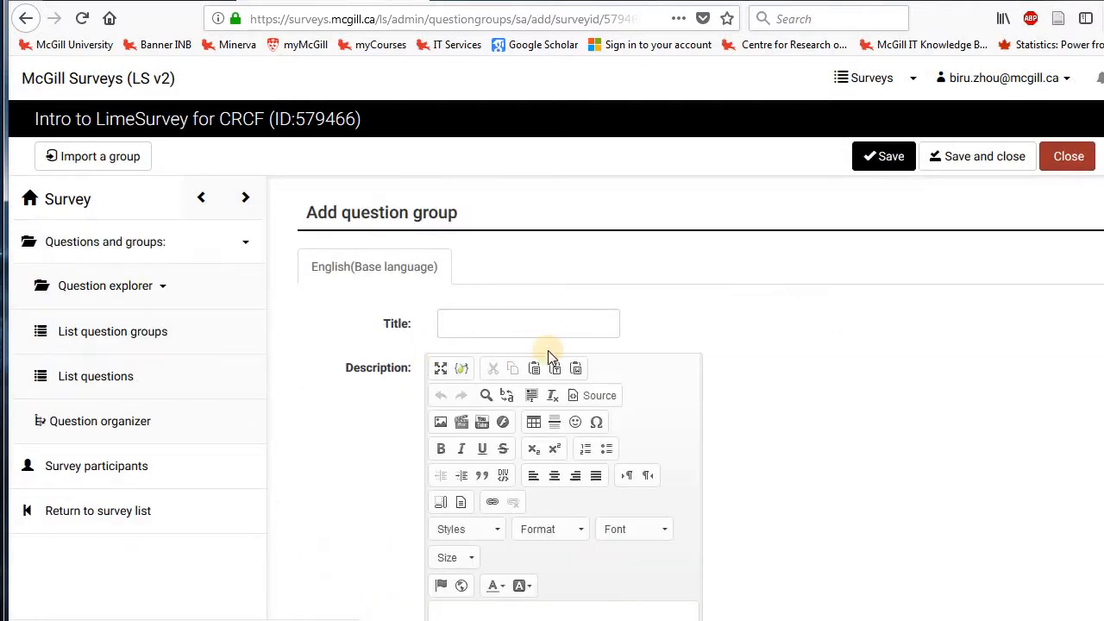
left_click(515, 321)
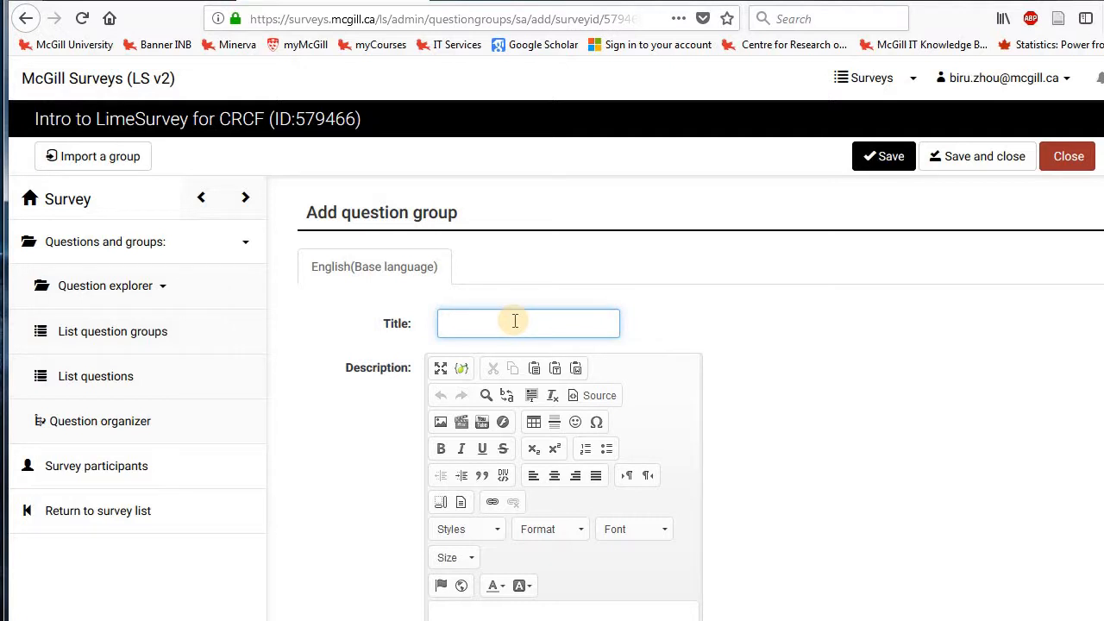
type("Cat")
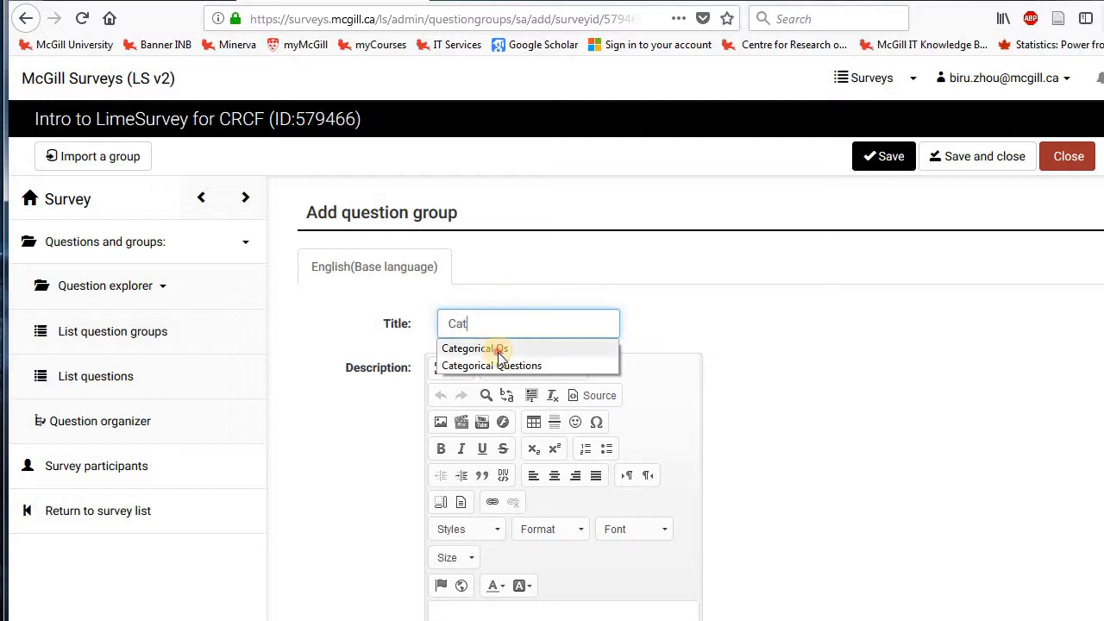
left_click(495, 348)
scroll(893, 397, "down", 3)
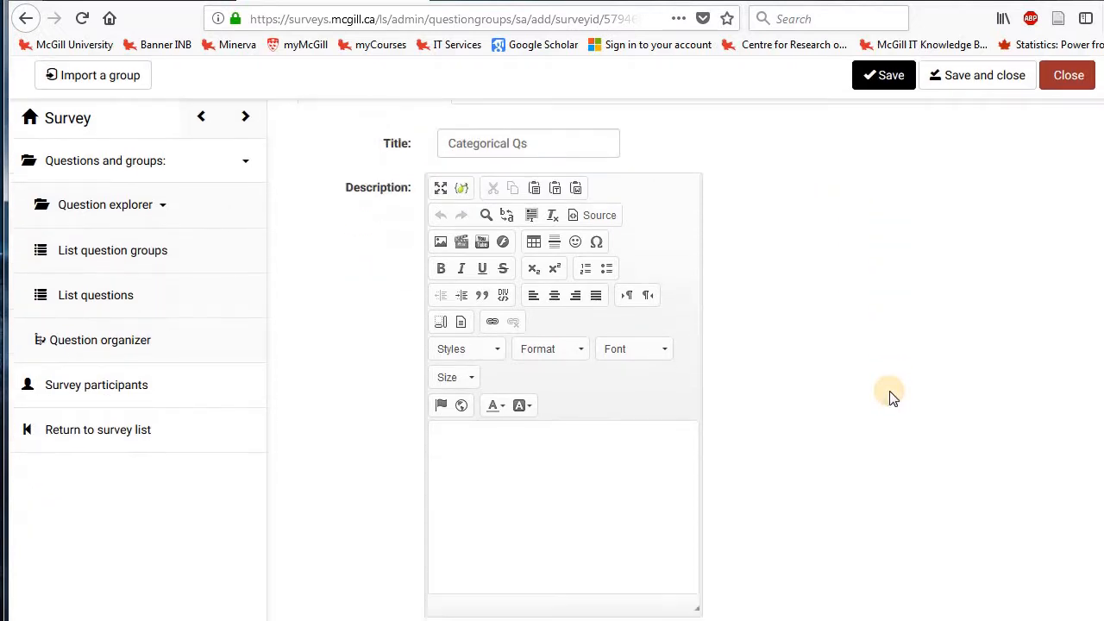
scroll(892, 396, "up", 1)
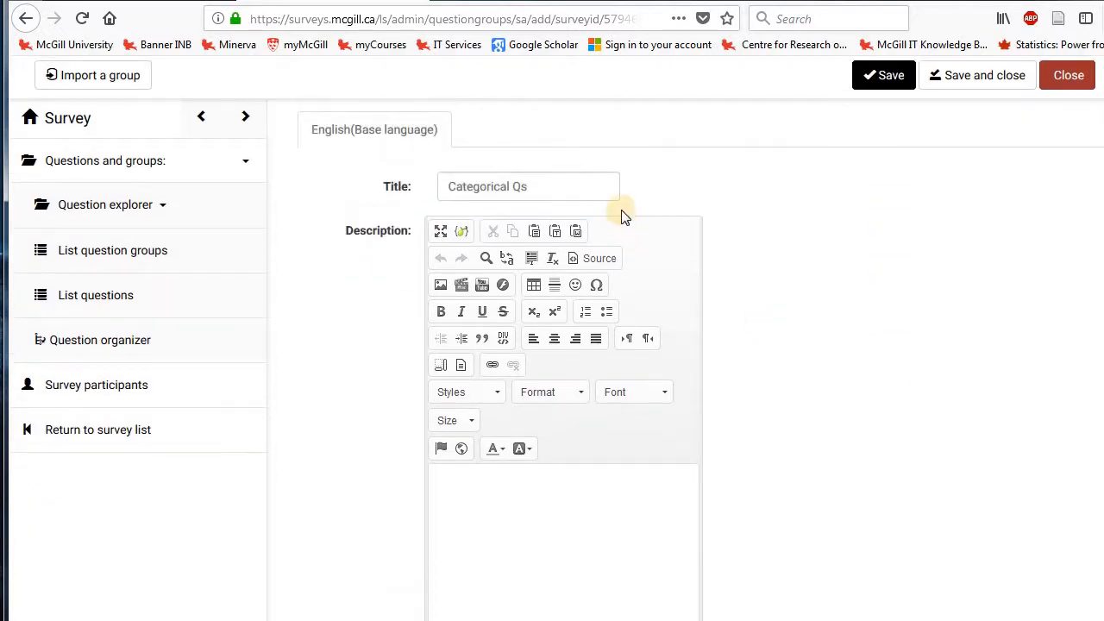
left_click(605, 525)
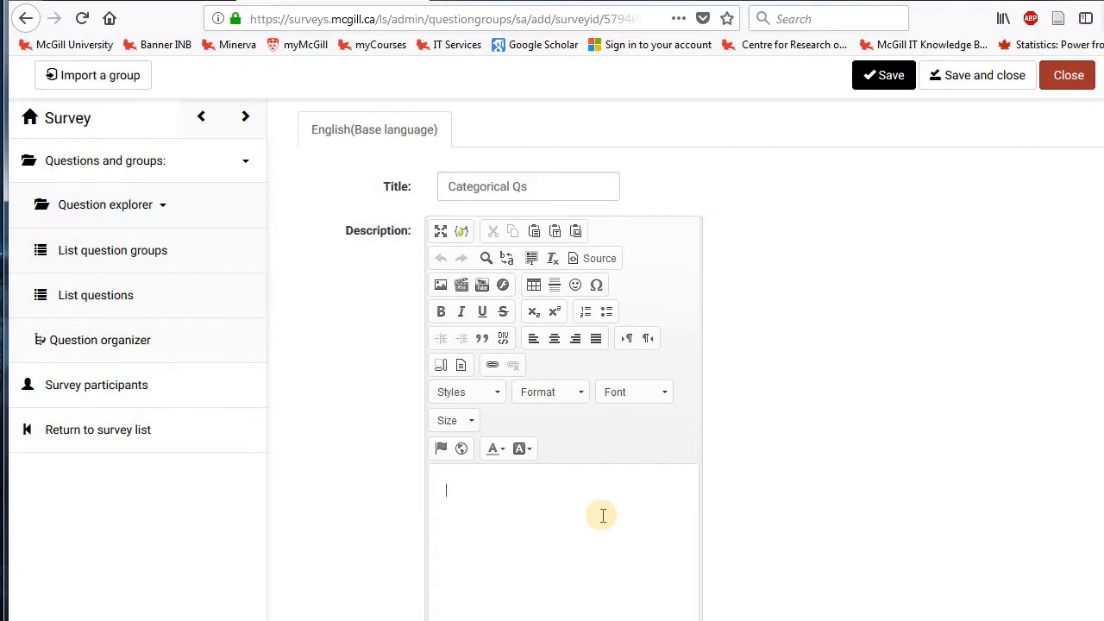
scroll(869, 488, "up", 3)
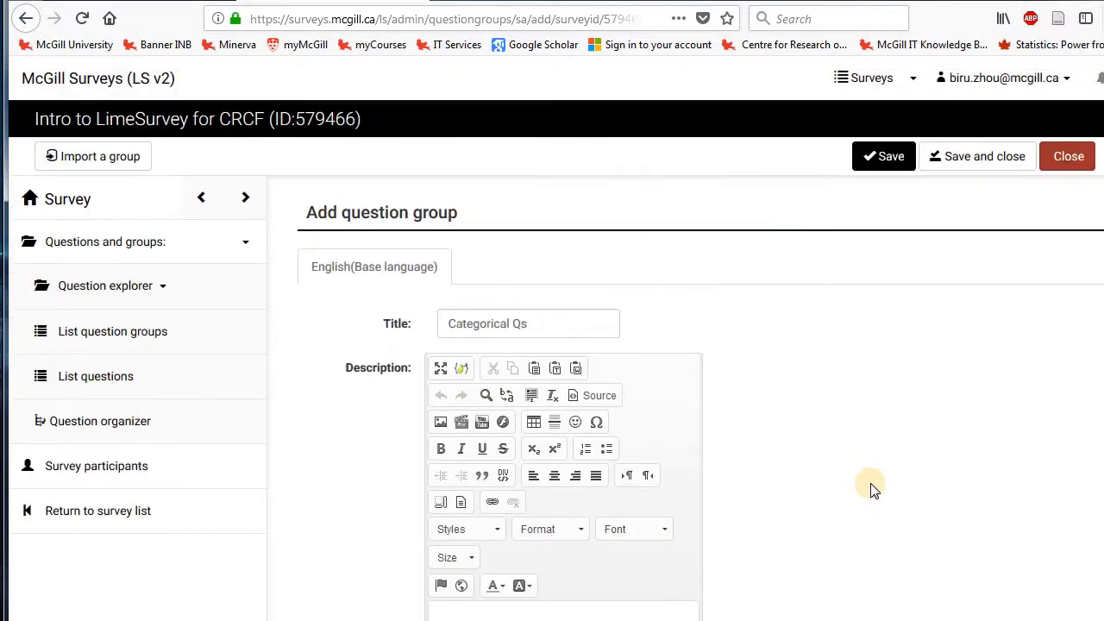
left_click(979, 170)
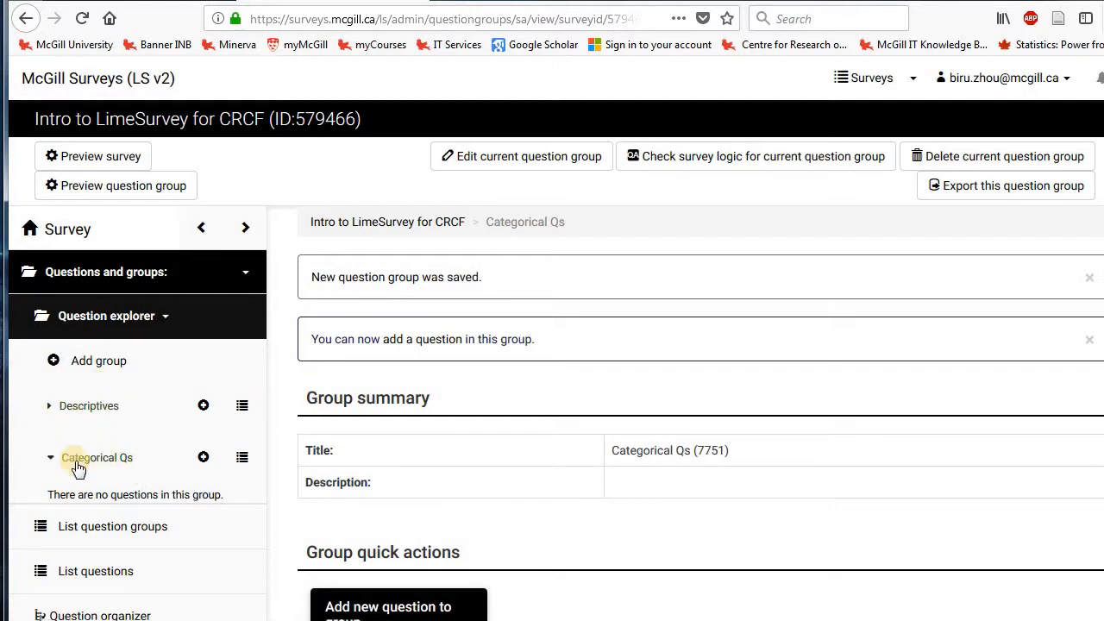
Expand the Descriptives group in the question explorer and start a new question in it.
left_click(46, 411)
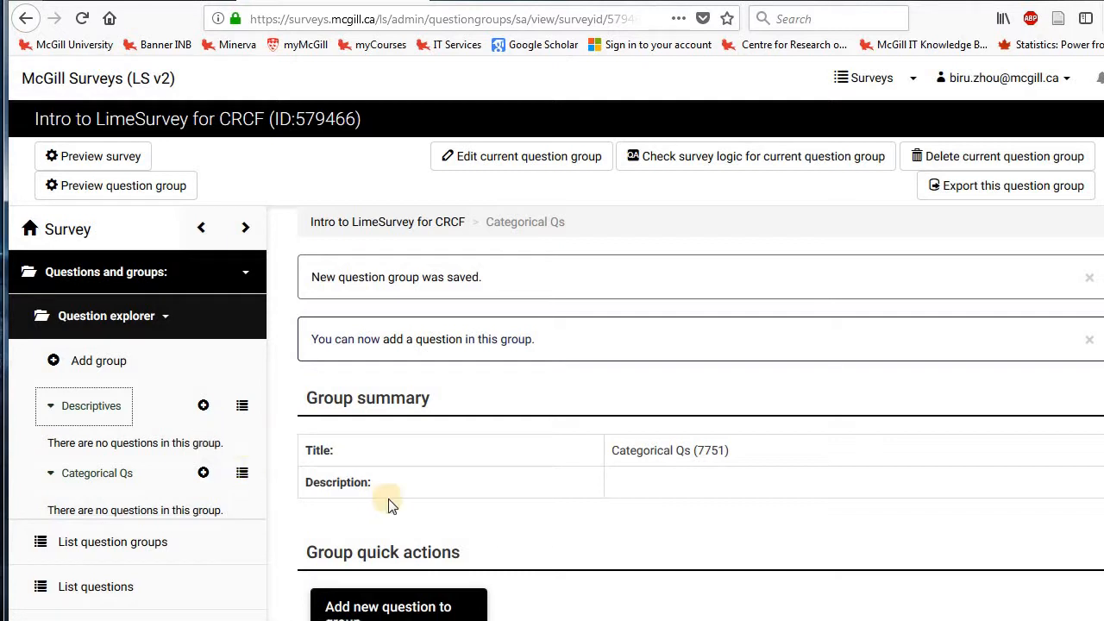
left_click(452, 467)
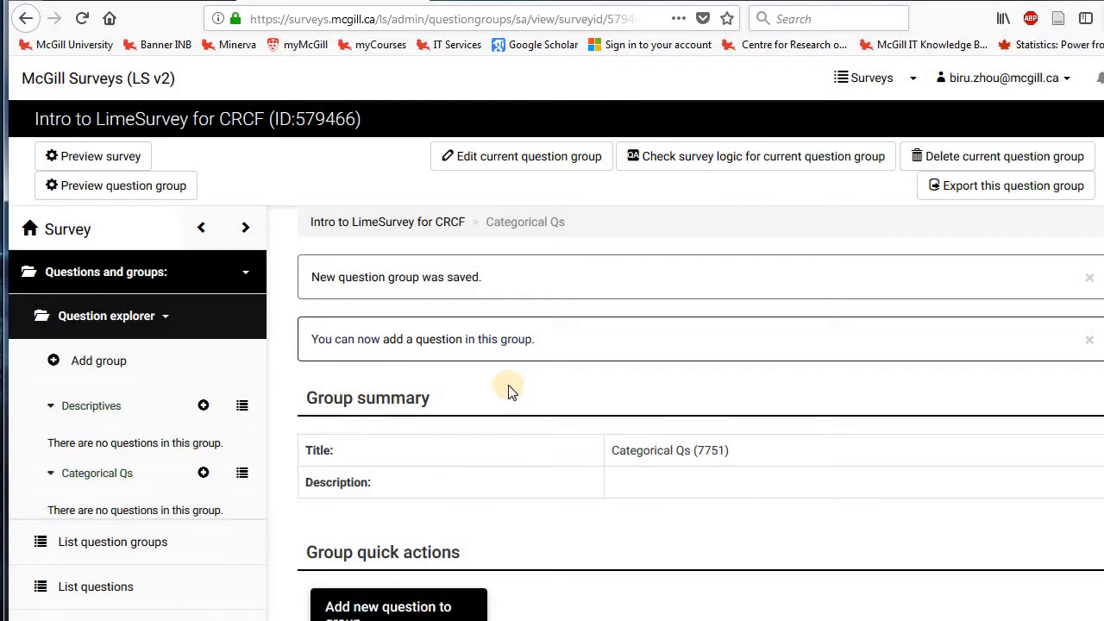
left_click(204, 407)
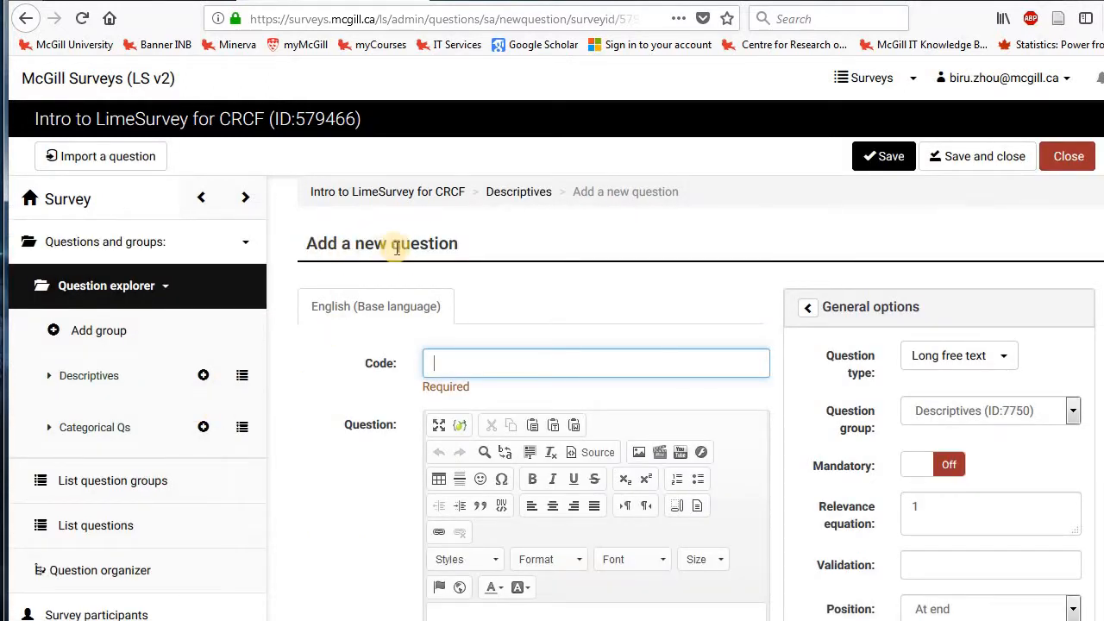
left_click(605, 308)
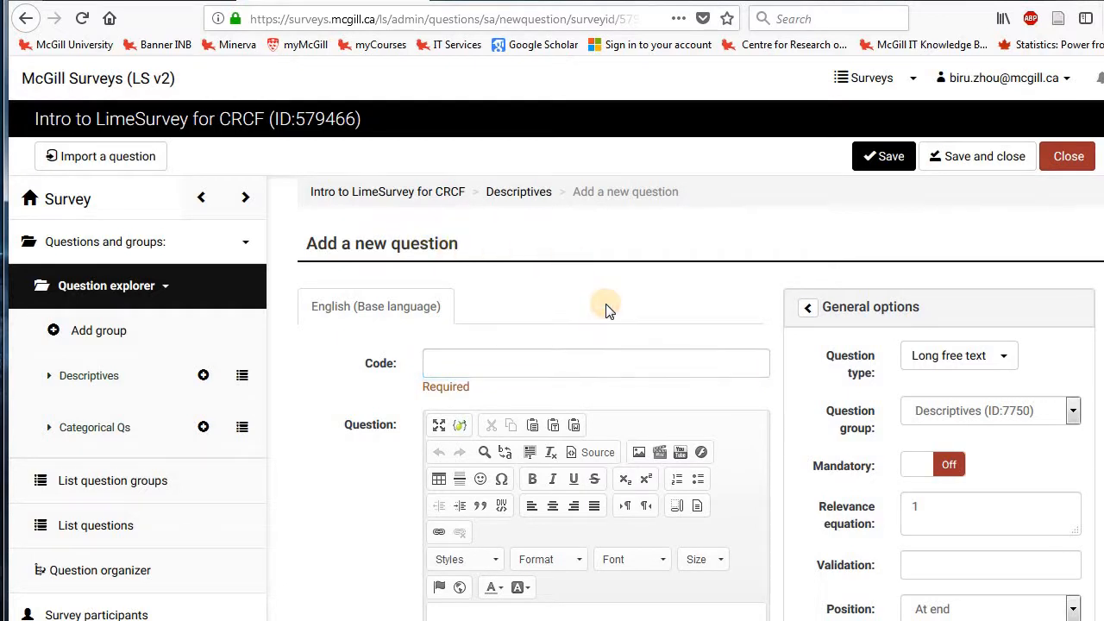
Set the new question's code to "age".
scroll(479, 261, "down", 3)
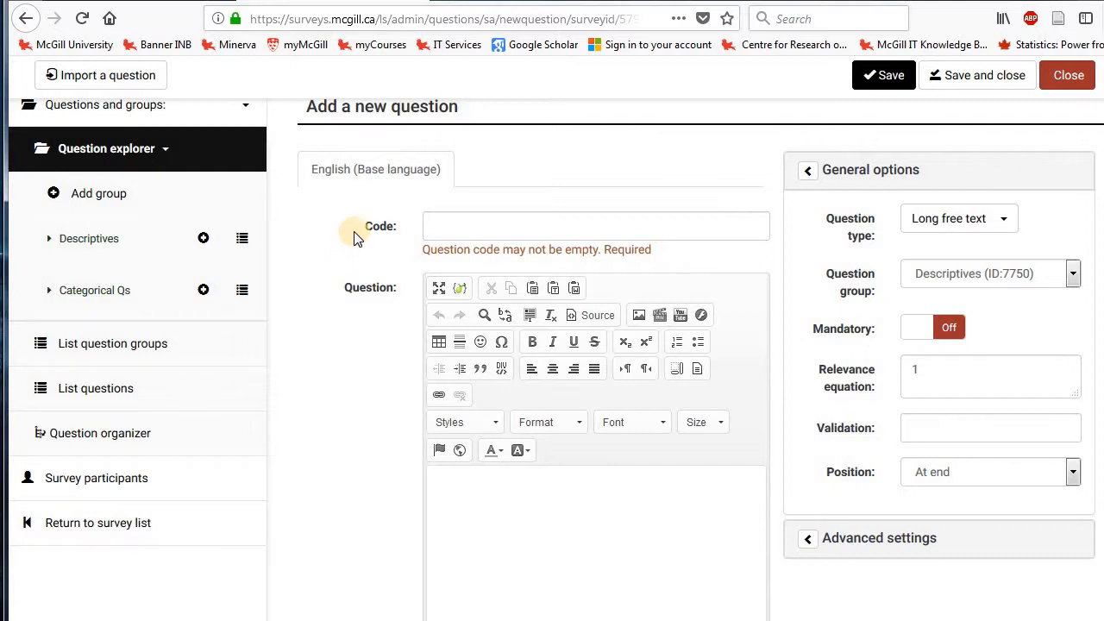
left_click(392, 226)
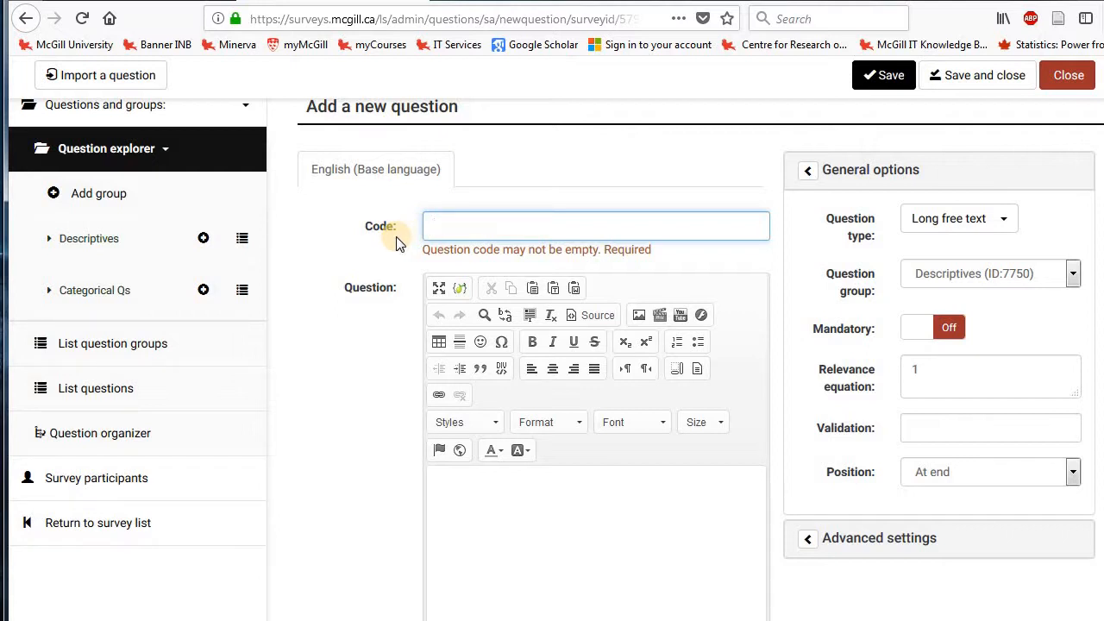
left_click(452, 225)
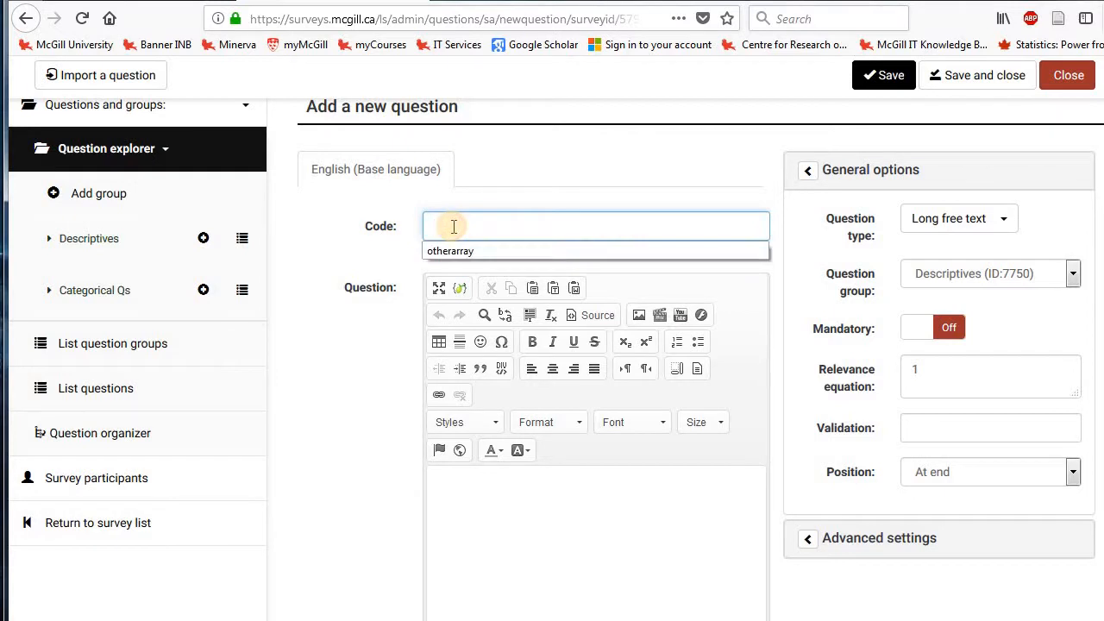
type("age")
left_click(377, 250)
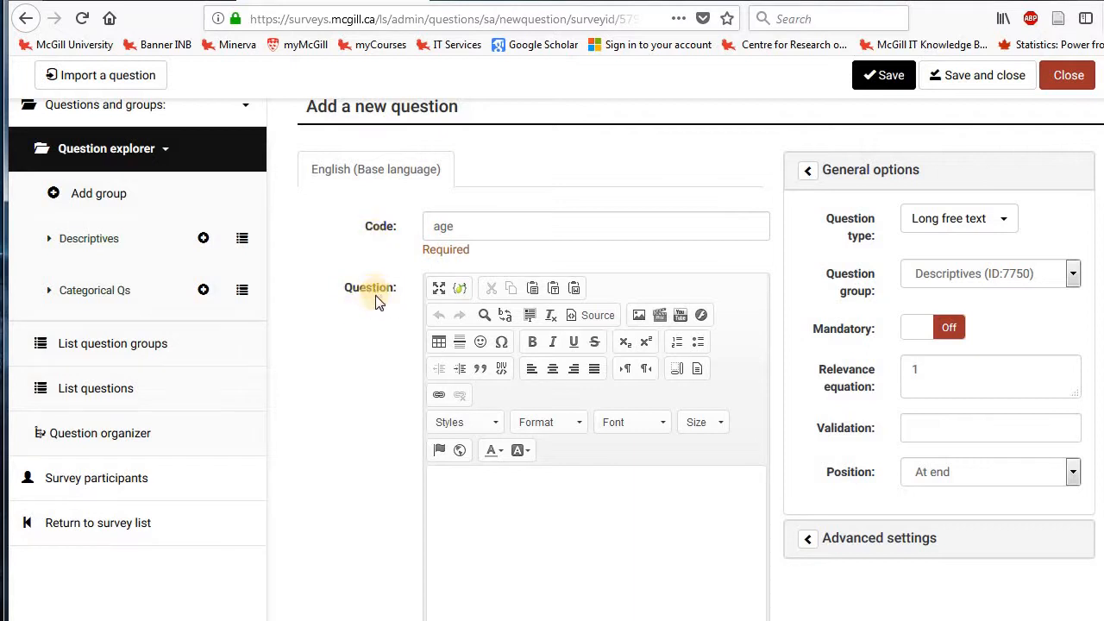
Enter "What is your current age?" as the text of the new question.
scroll(375, 298, "down", 2)
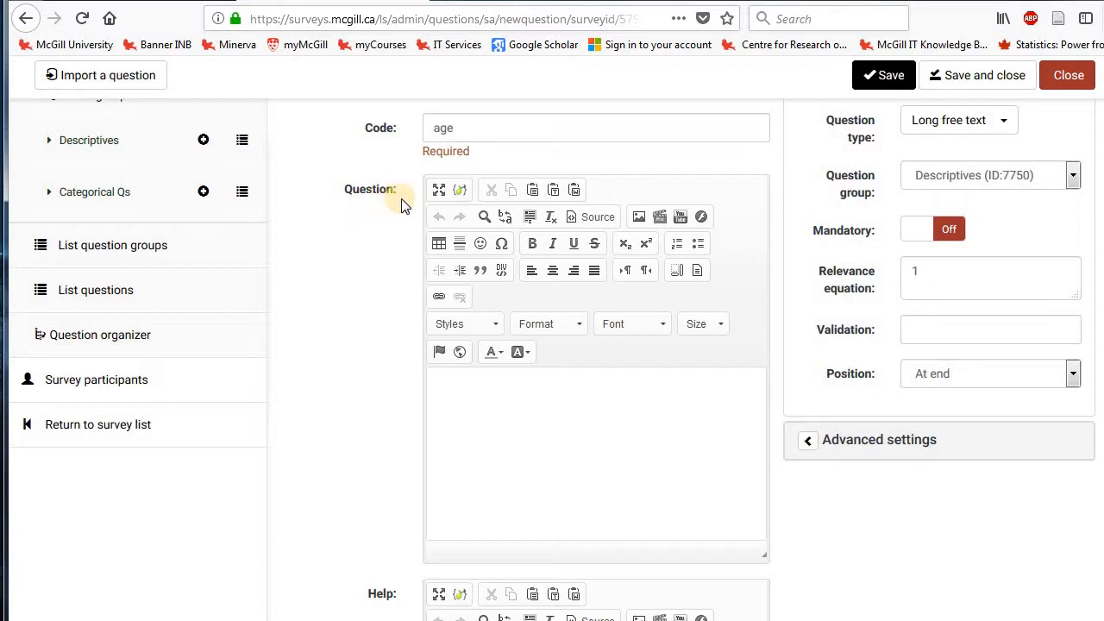
left_click(479, 393)
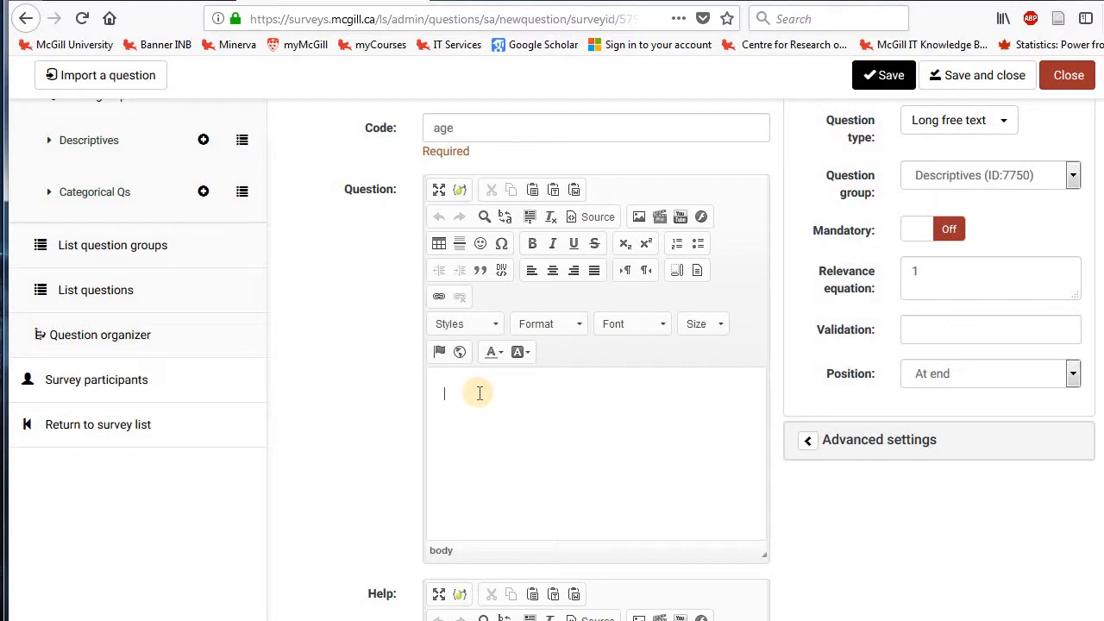
type("What is your current")
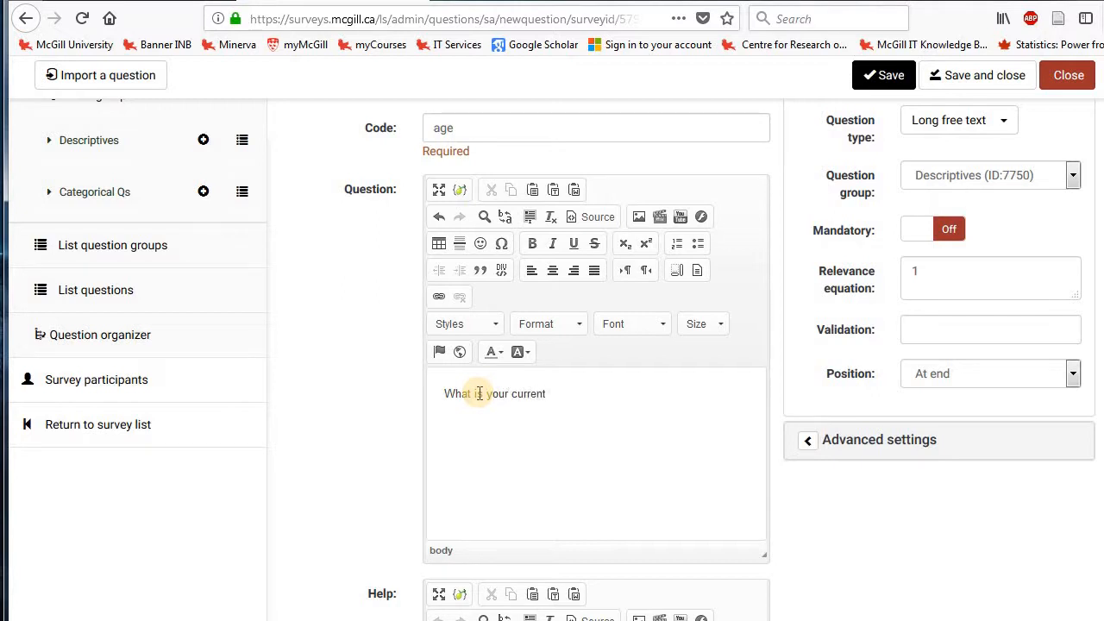
type(" age?")
triple_click(443, 394)
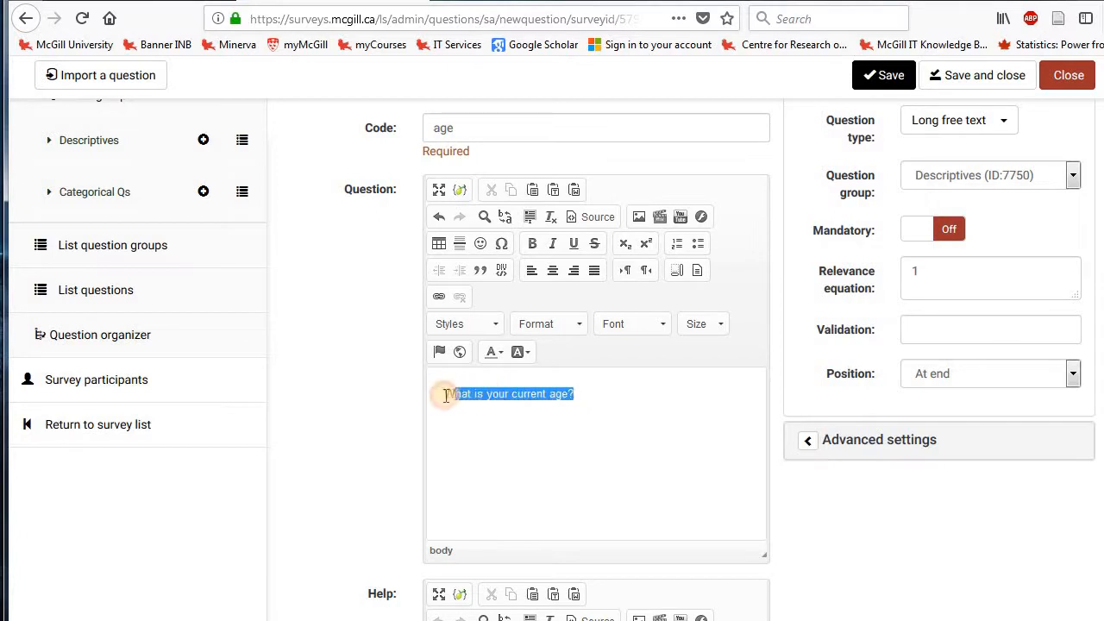
left_click(642, 395)
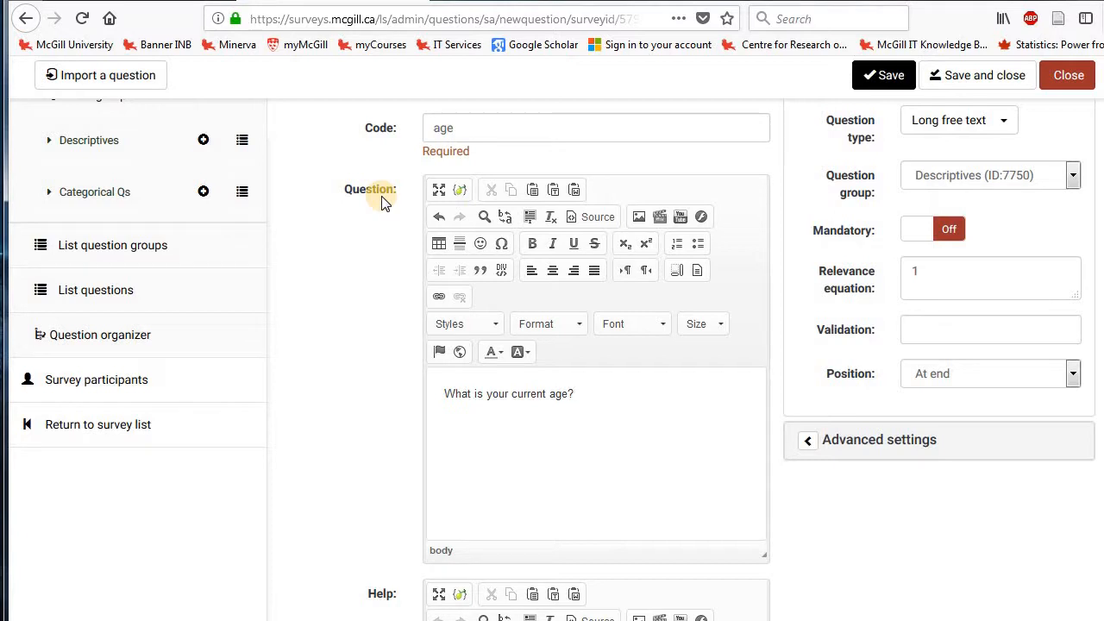
left_click(343, 283)
Add the help text "Yes, please just tell me your age." to the question.
scroll(343, 287, "down", 2)
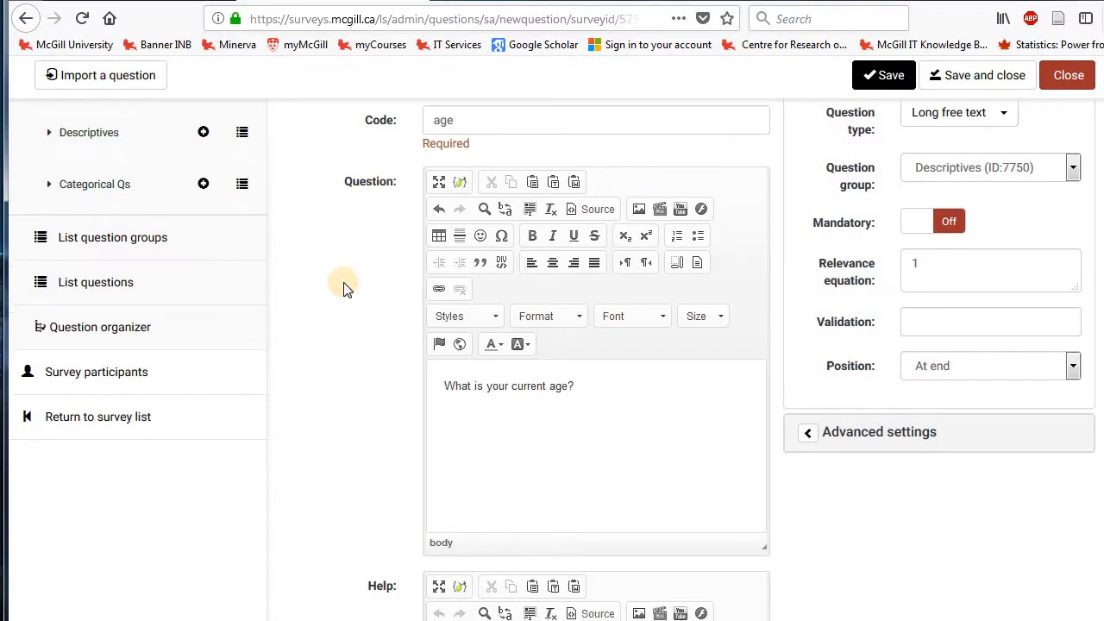
scroll(342, 289, "down", 3)
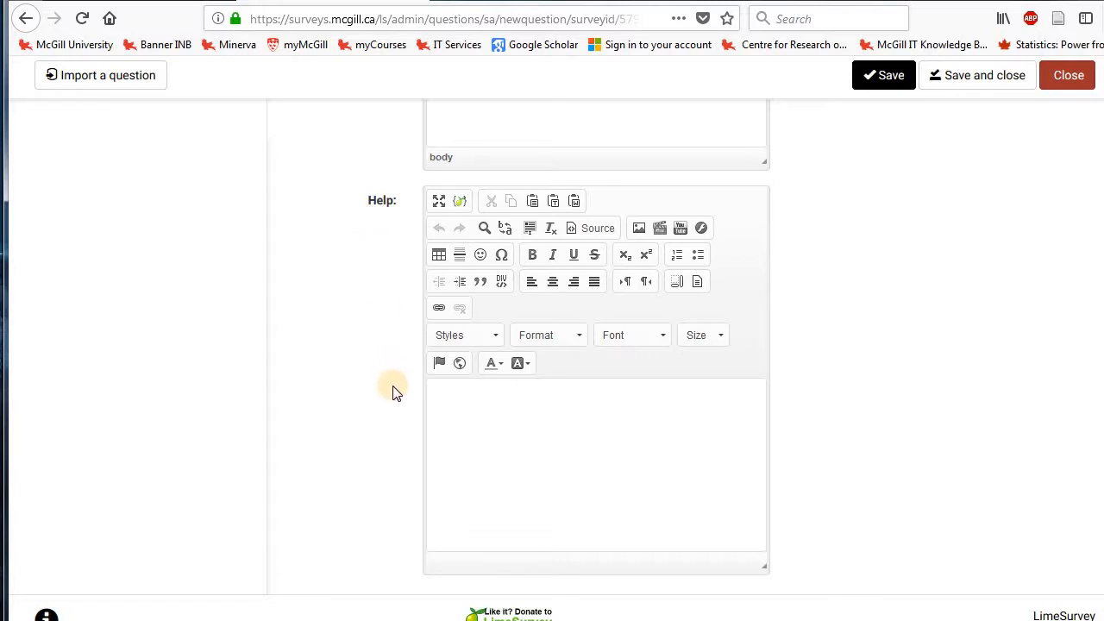
left_click(481, 417)
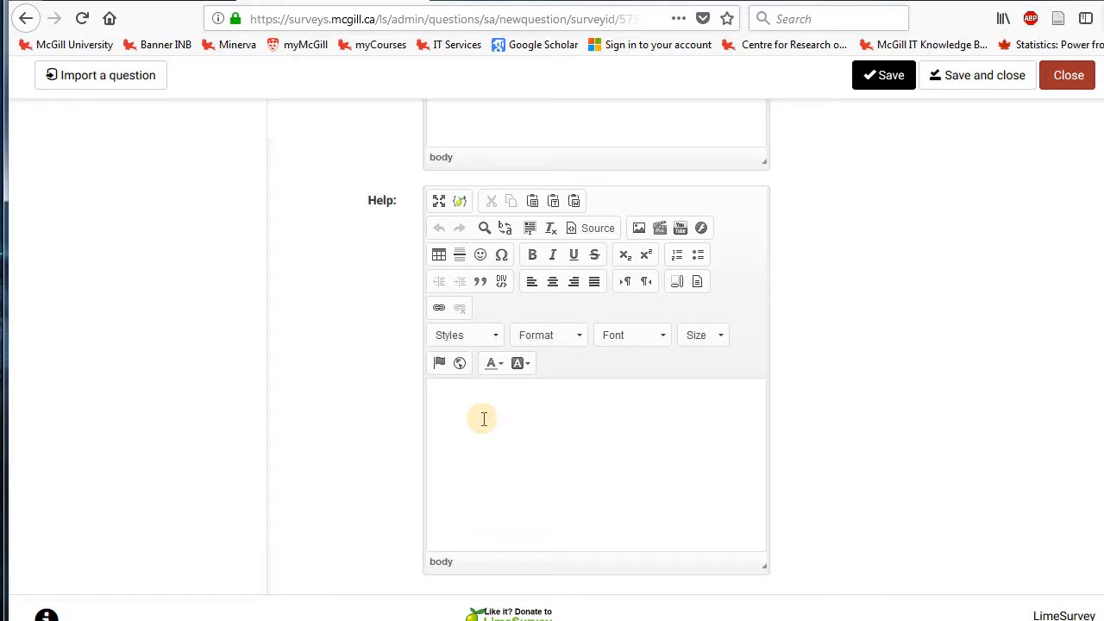
type("Yes, please just tell ")
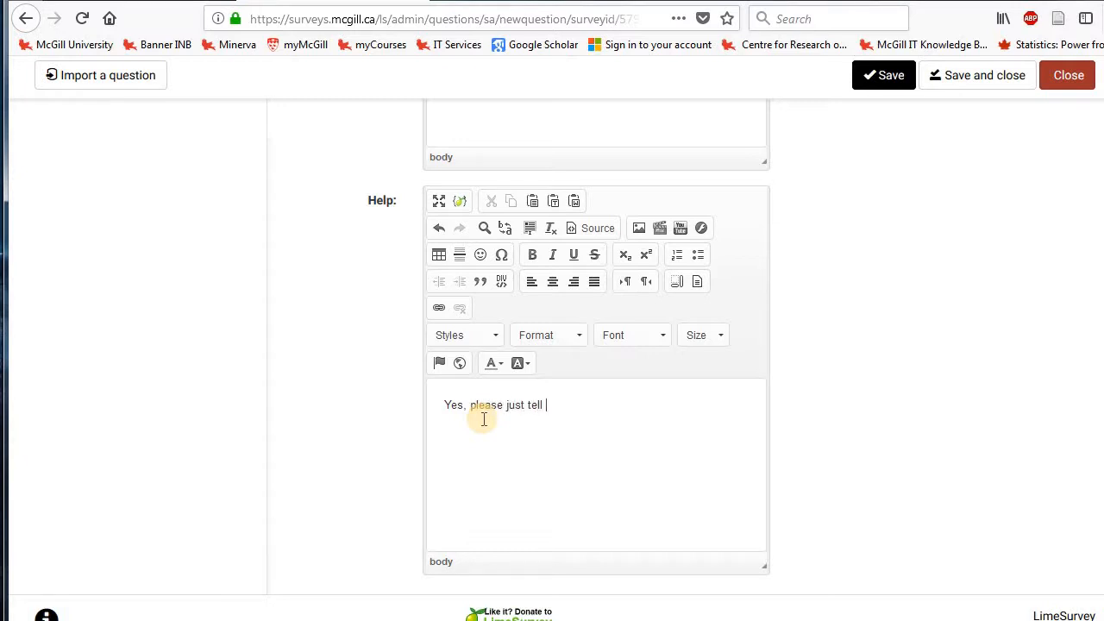
type("me your age.")
left_click(908, 433)
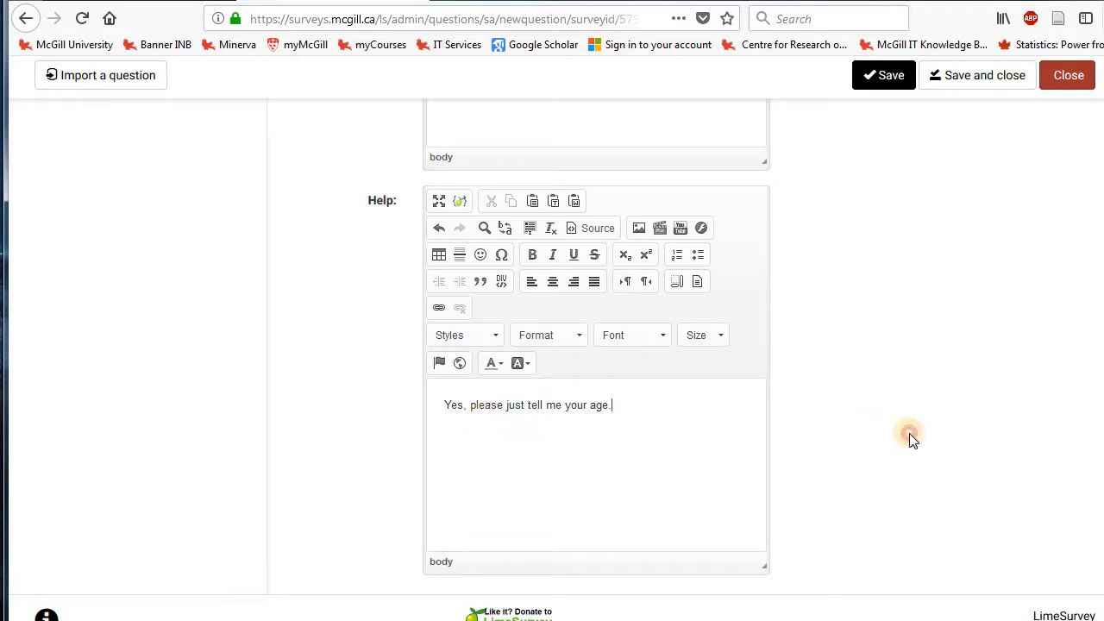
Save the new age question and look over its summary.
scroll(909, 432, "down", 1)
scroll(909, 432, "up", 8)
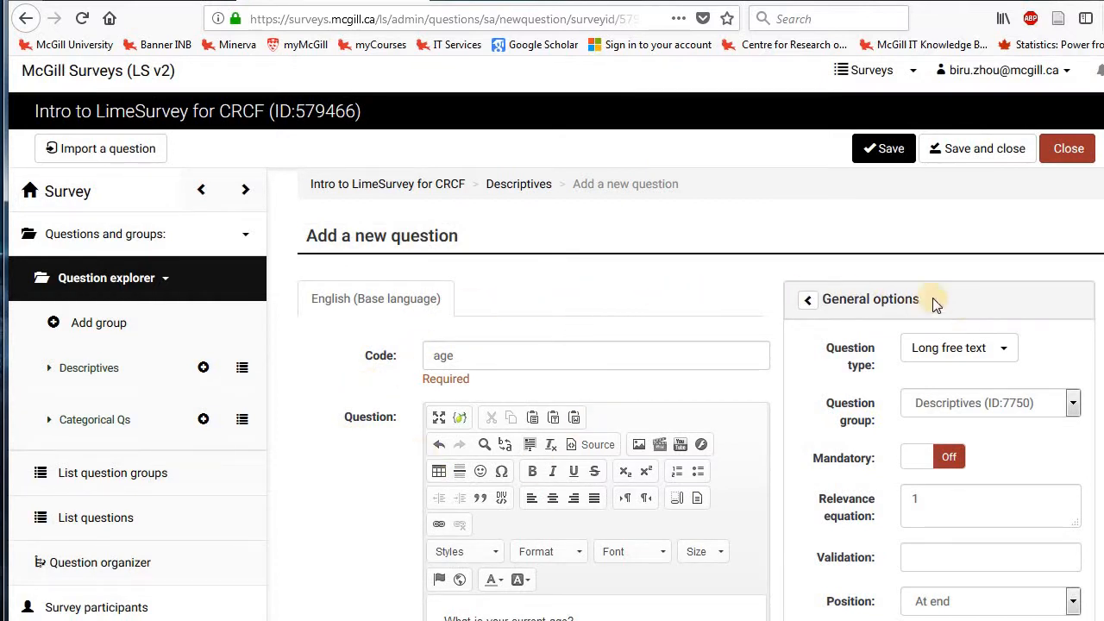
left_click(870, 162)
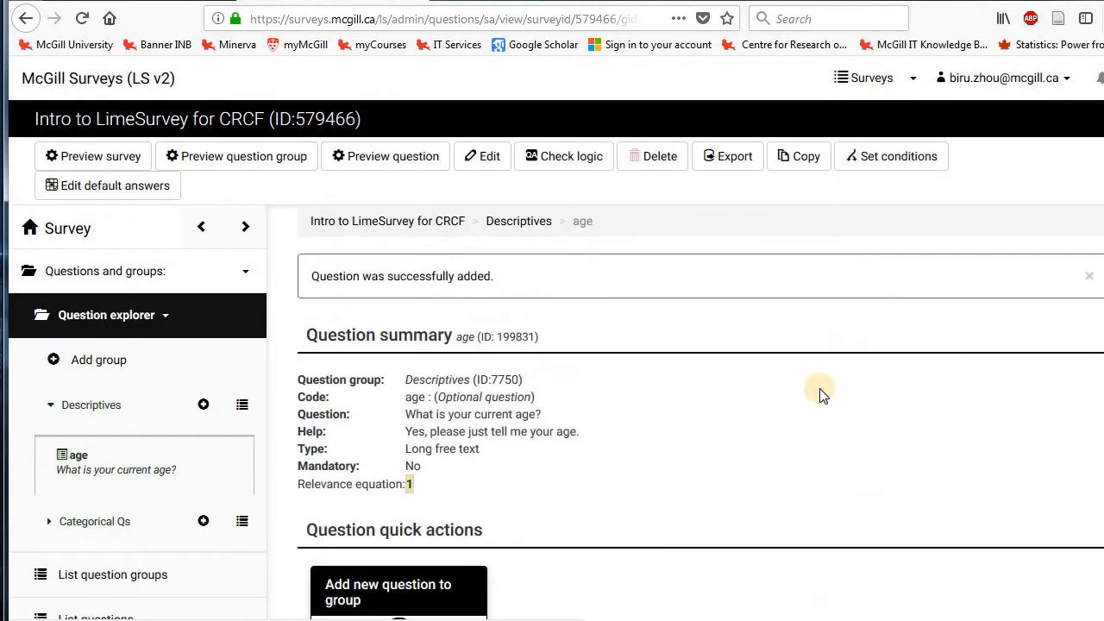
scroll(821, 392, "down", 2)
scroll(820, 394, "up", 3)
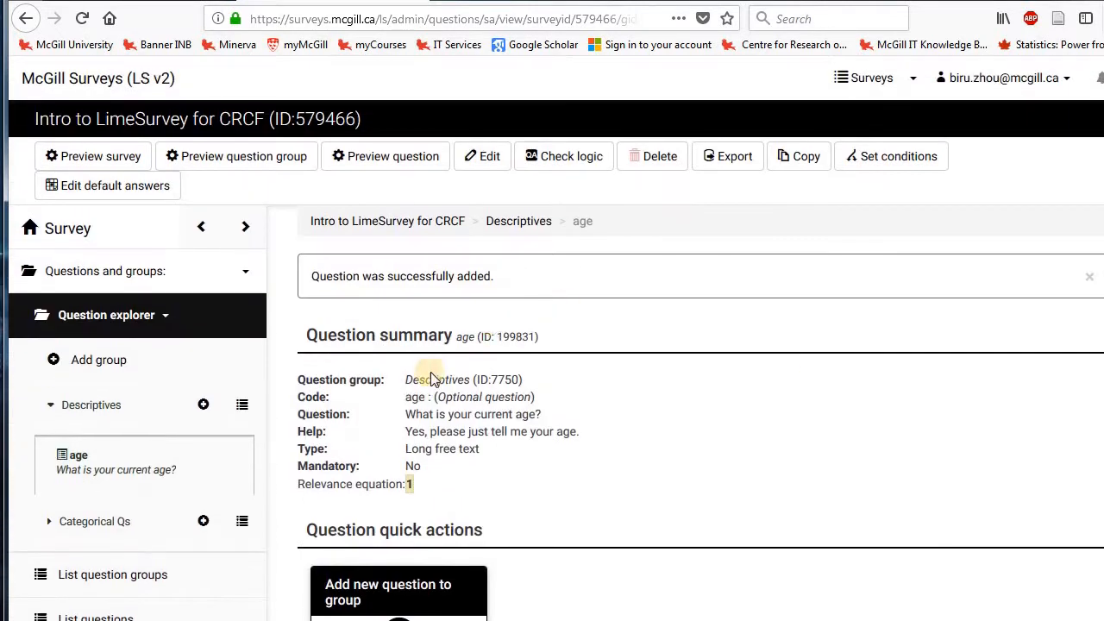
Open the age question for editing and change its question type to Numerical input.
left_click(485, 164)
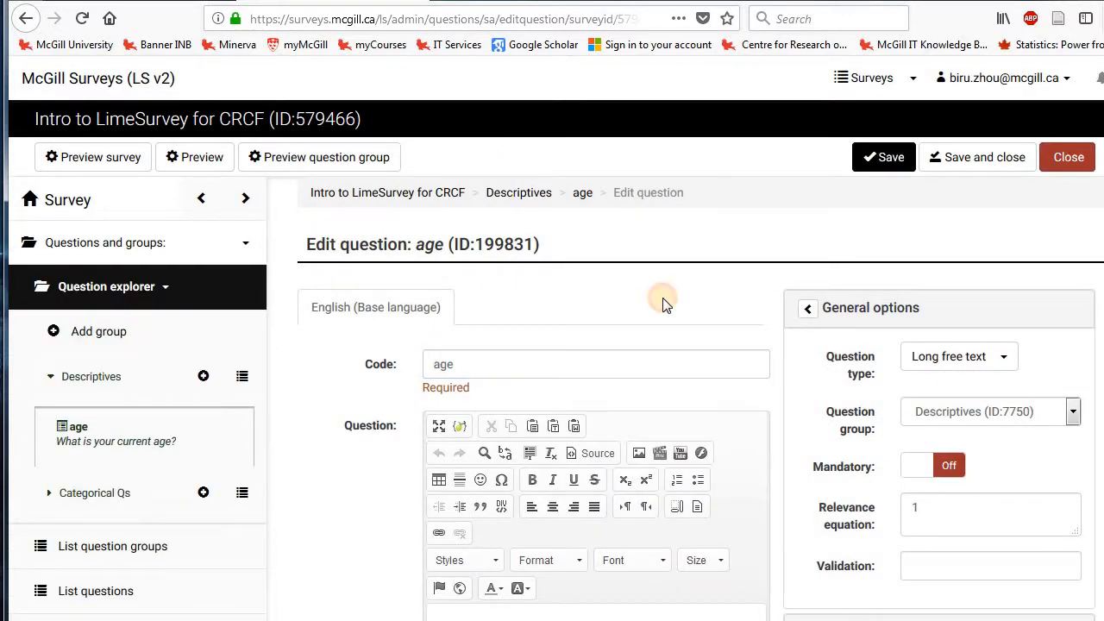
scroll(664, 301, "down", 3)
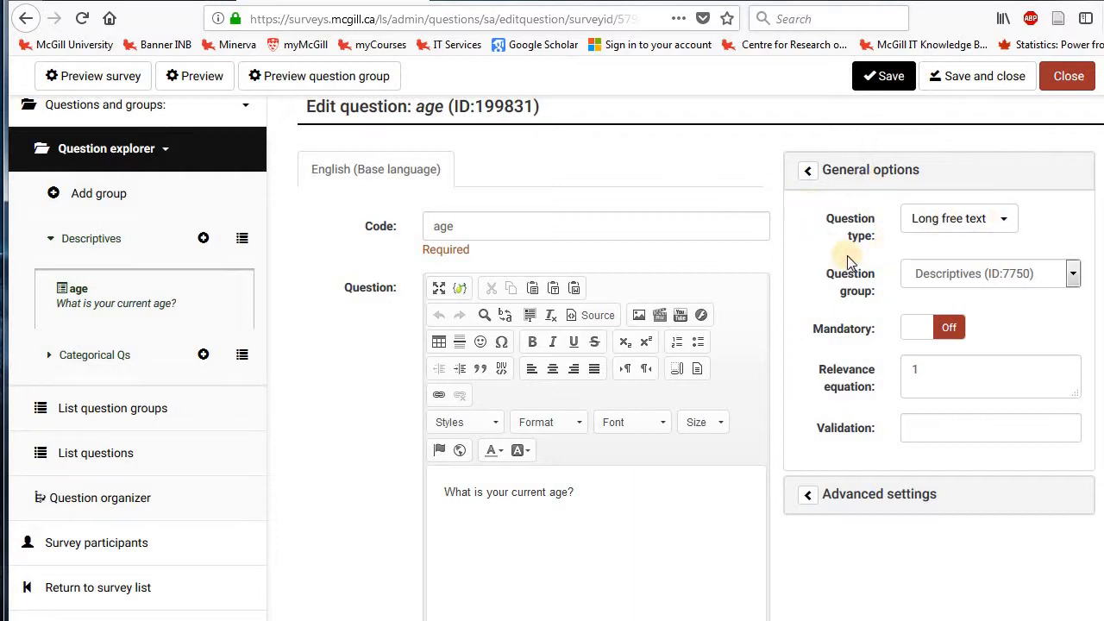
left_click(1015, 227)
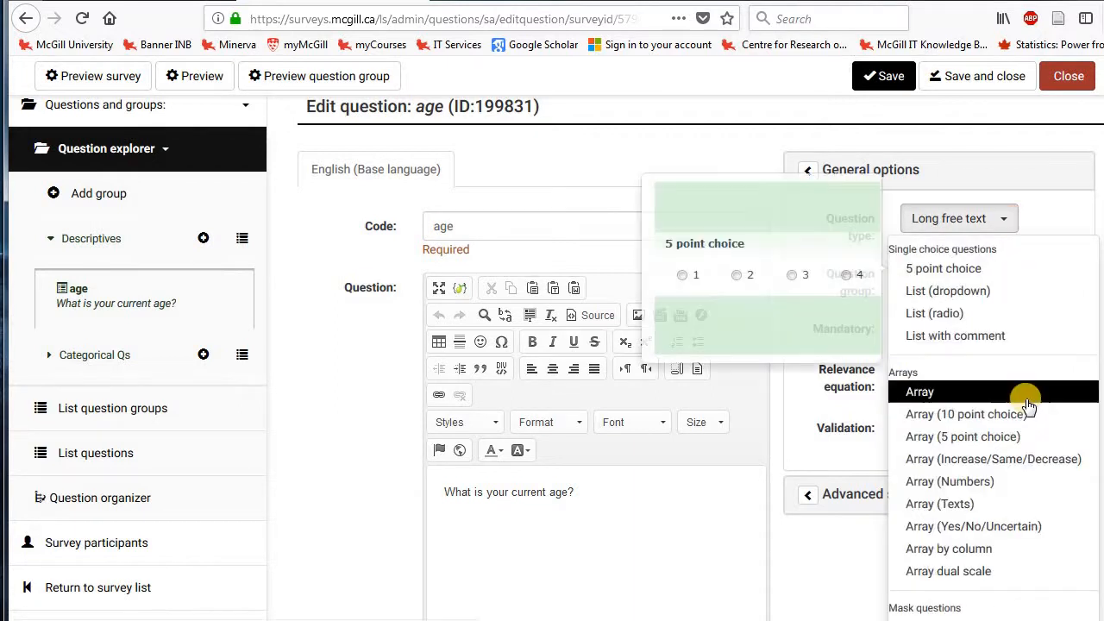
scroll(1026, 397, "down", 2)
scroll(1028, 406, "down", 3)
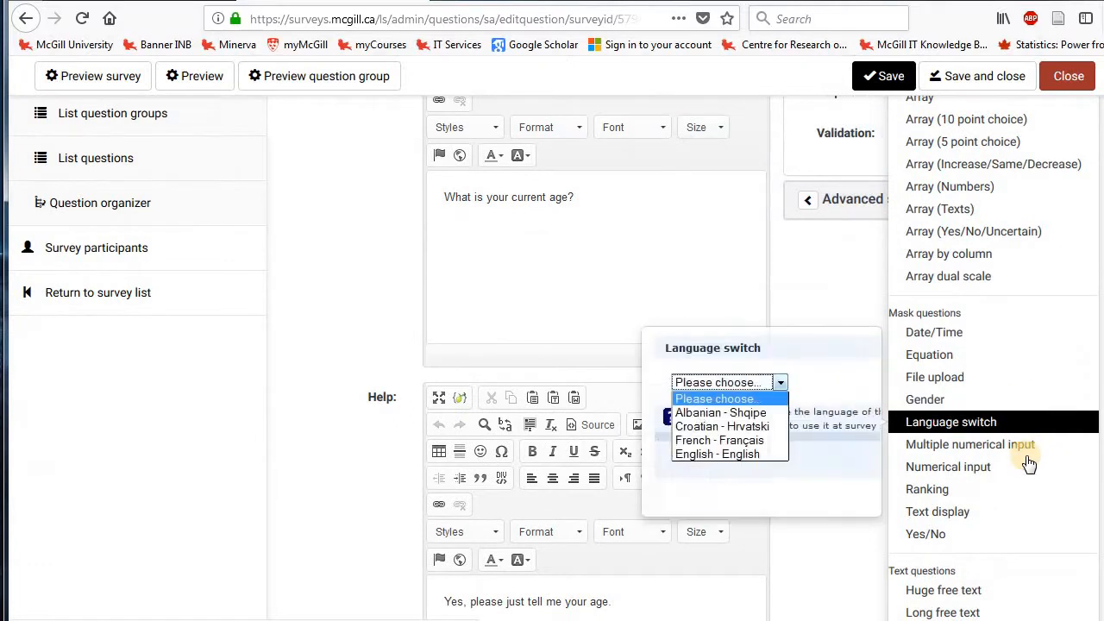
scroll(1026, 440, "down", 2)
scroll(1028, 463, "down", 1)
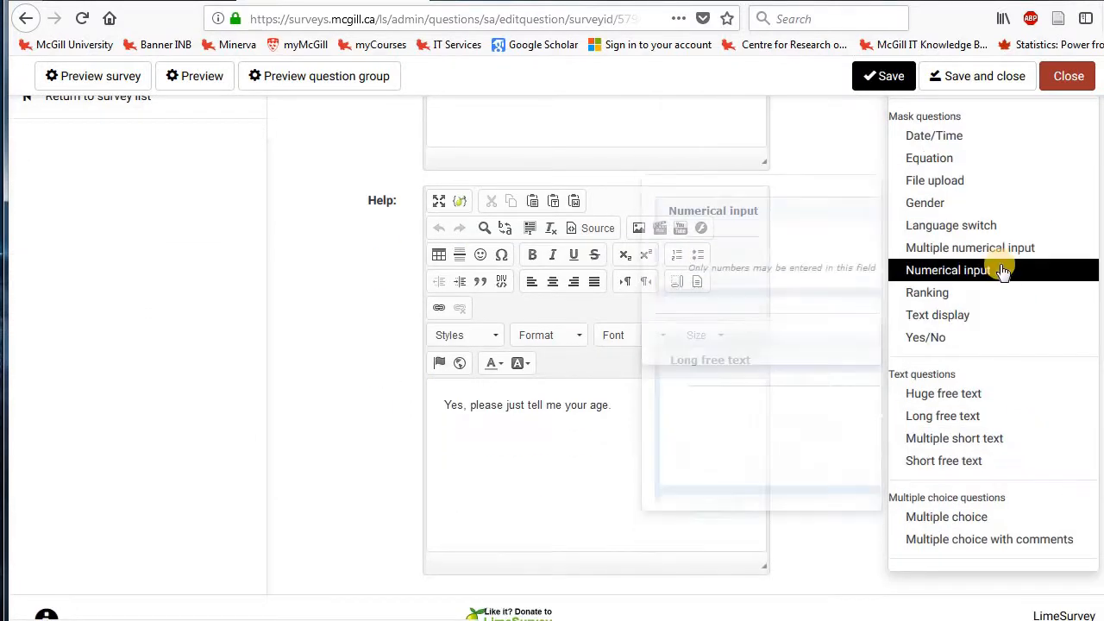
left_click(1003, 272)
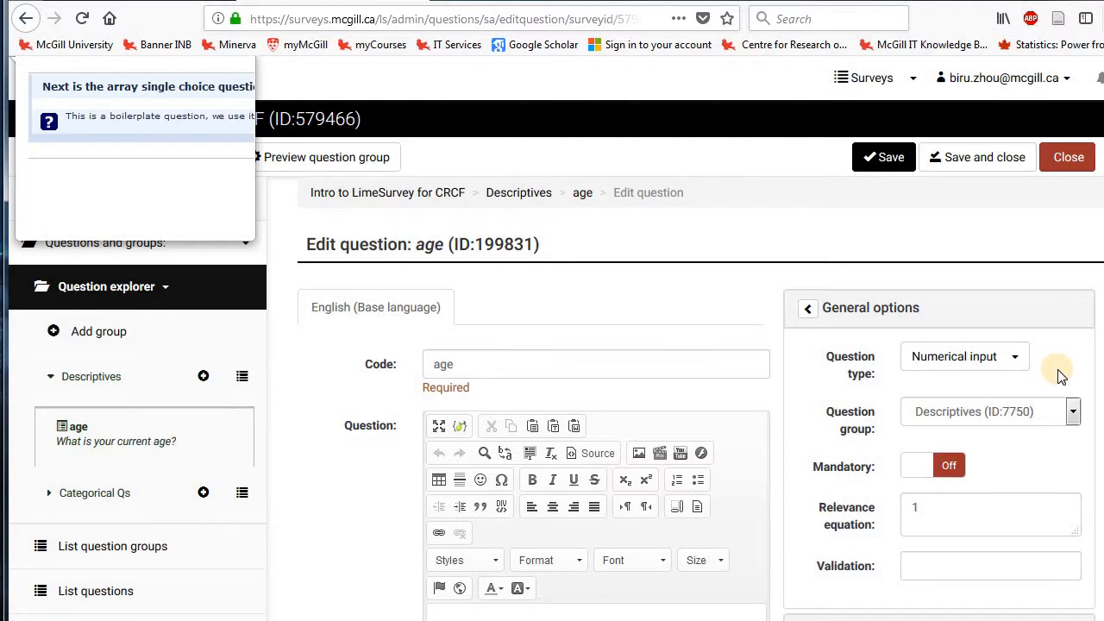
Make the age question mandatory.
scroll(1060, 372, "down", 3)
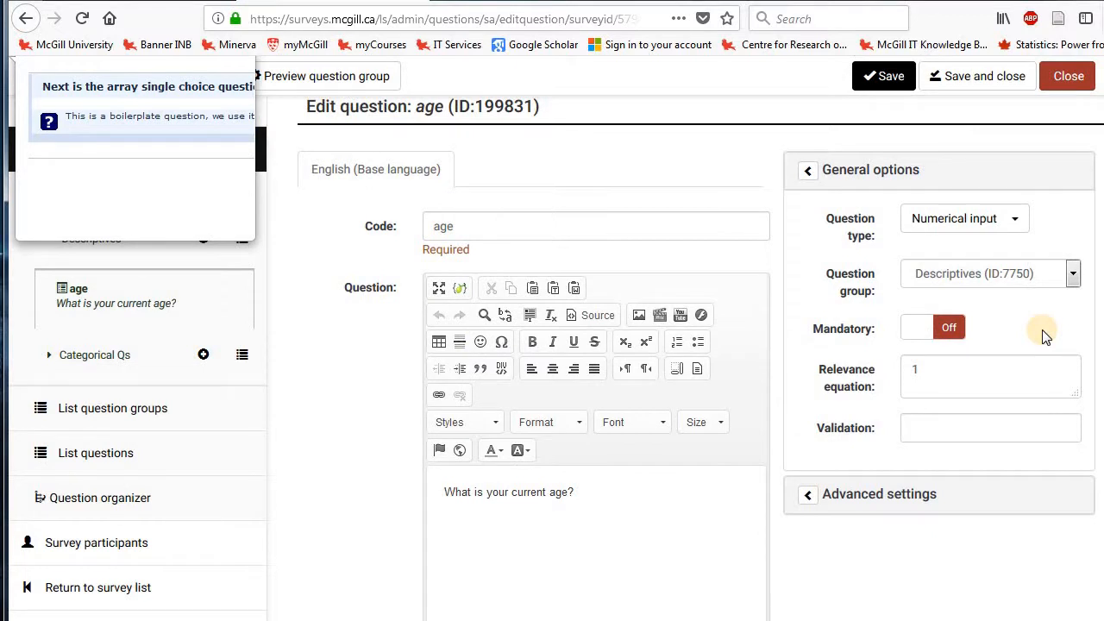
left_click(921, 332)
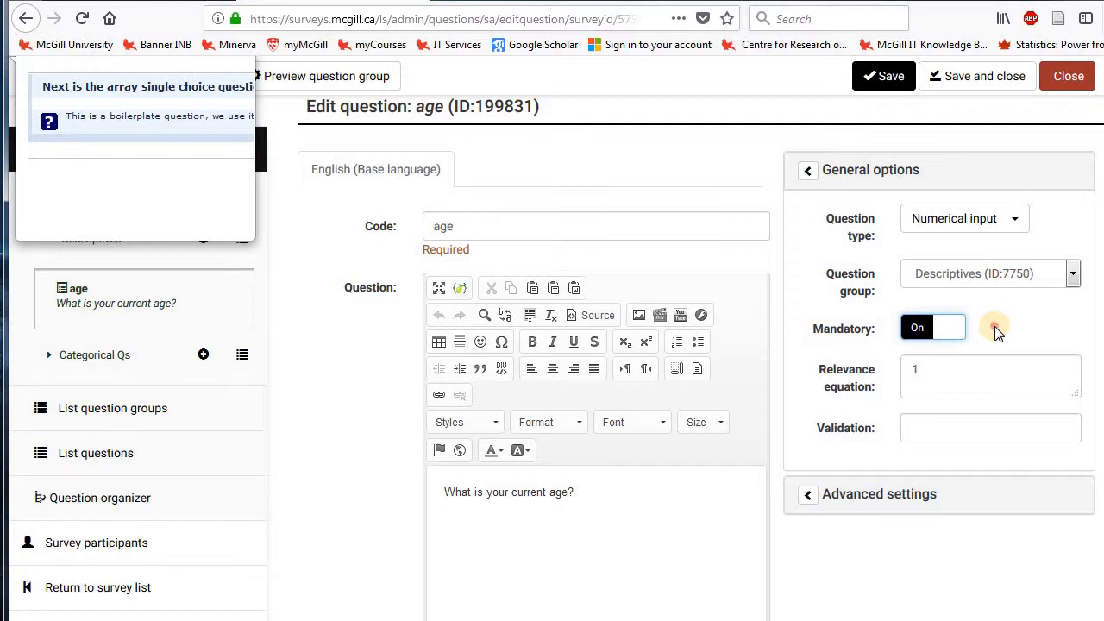
left_click(995, 329)
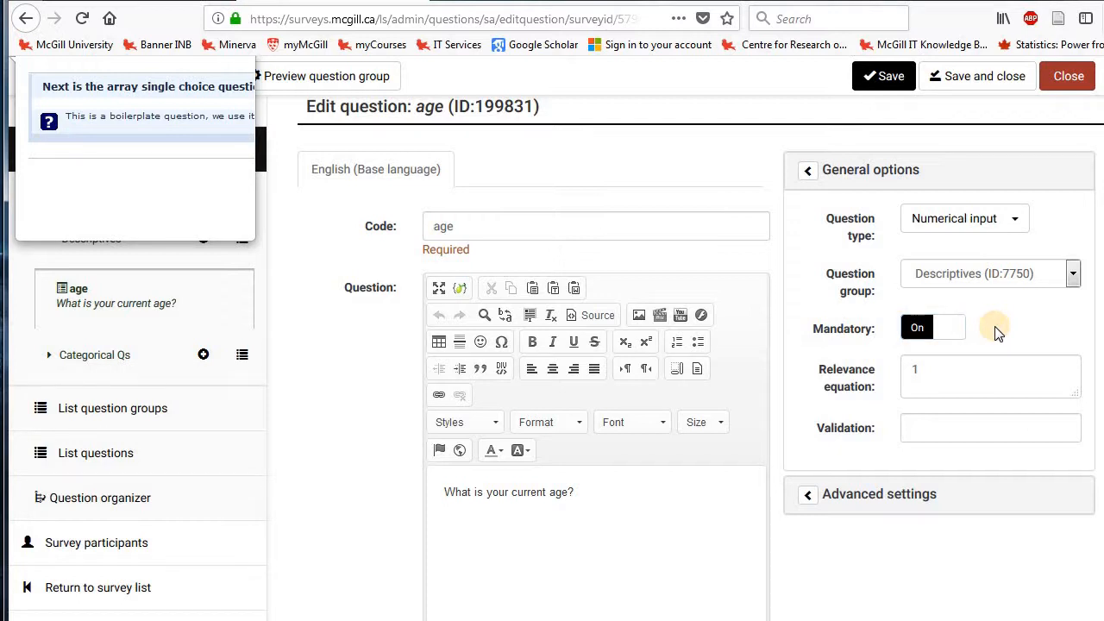
Expand the advanced settings of the age question and restrict its answers to integers only.
scroll(996, 327, "down", 5)
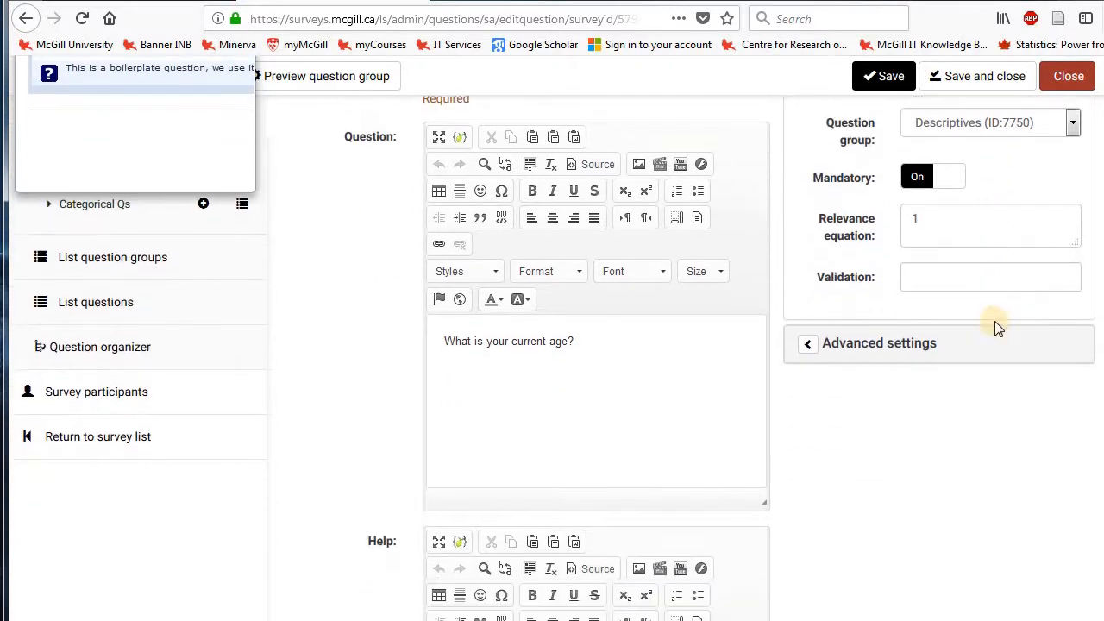
left_click(916, 299)
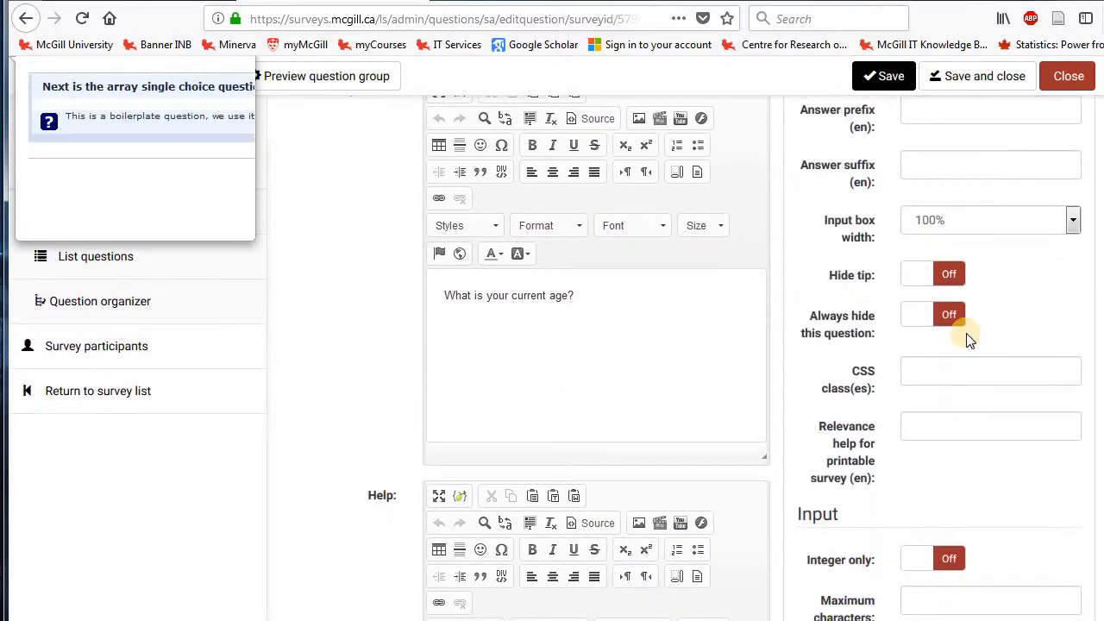
scroll(966, 337, "up", 1)
scroll(966, 337, "down", 5)
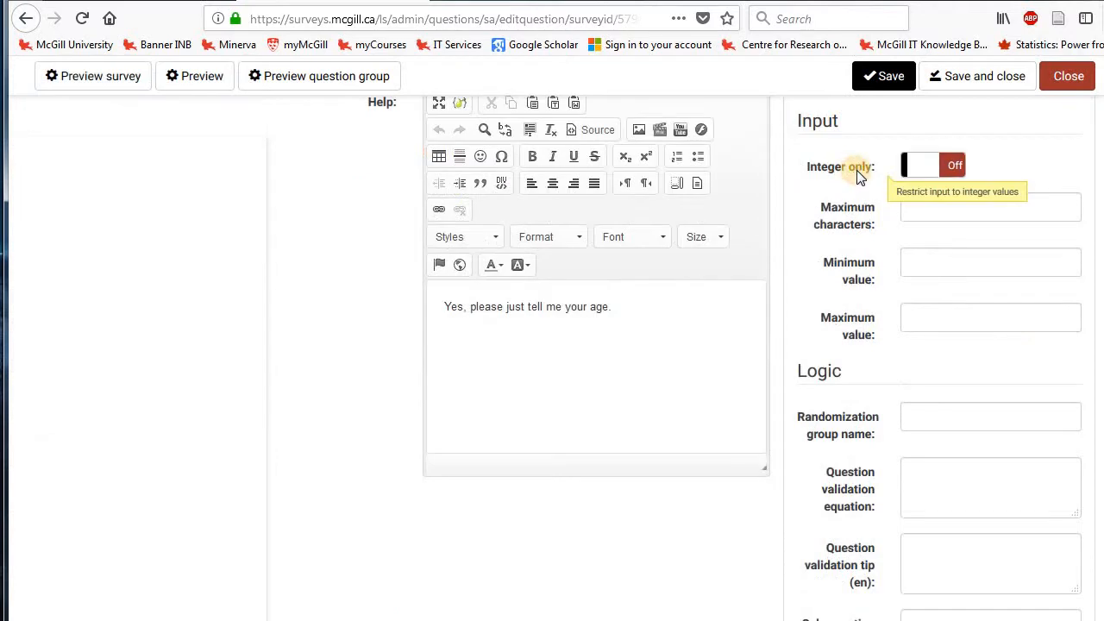
left_click(853, 170)
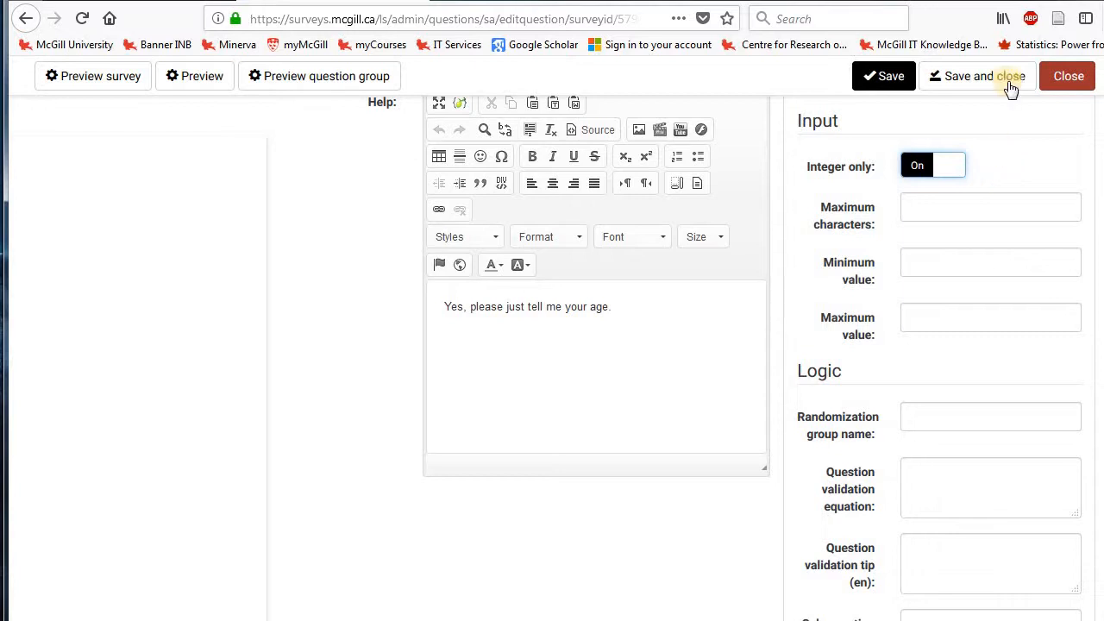
Set the minimum value accepted by the age question to 18.
left_click(901, 262)
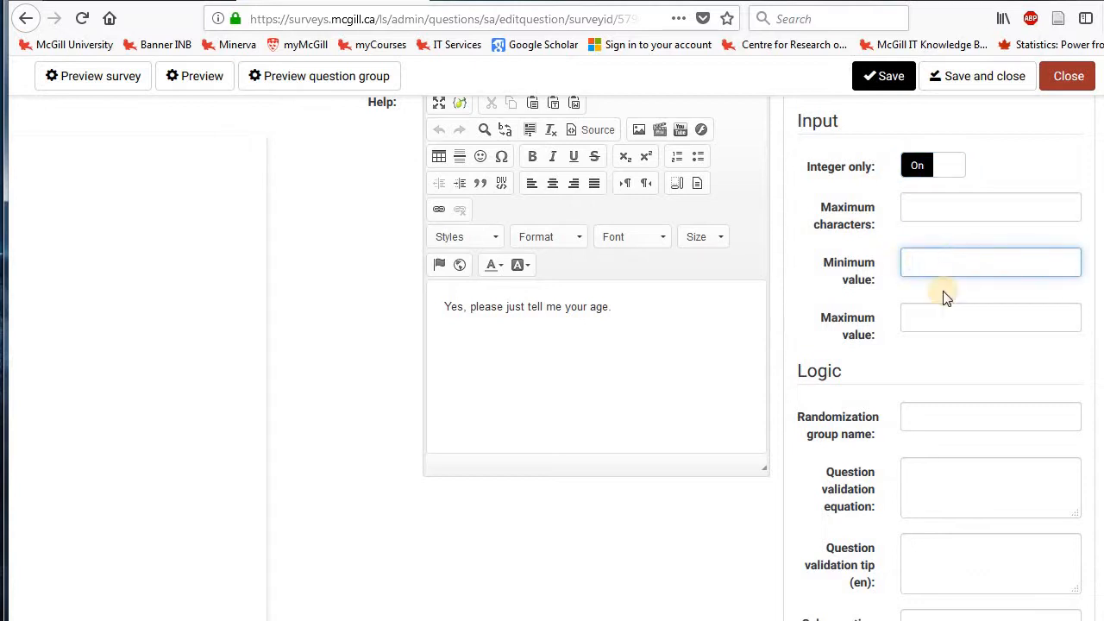
left_click(932, 326)
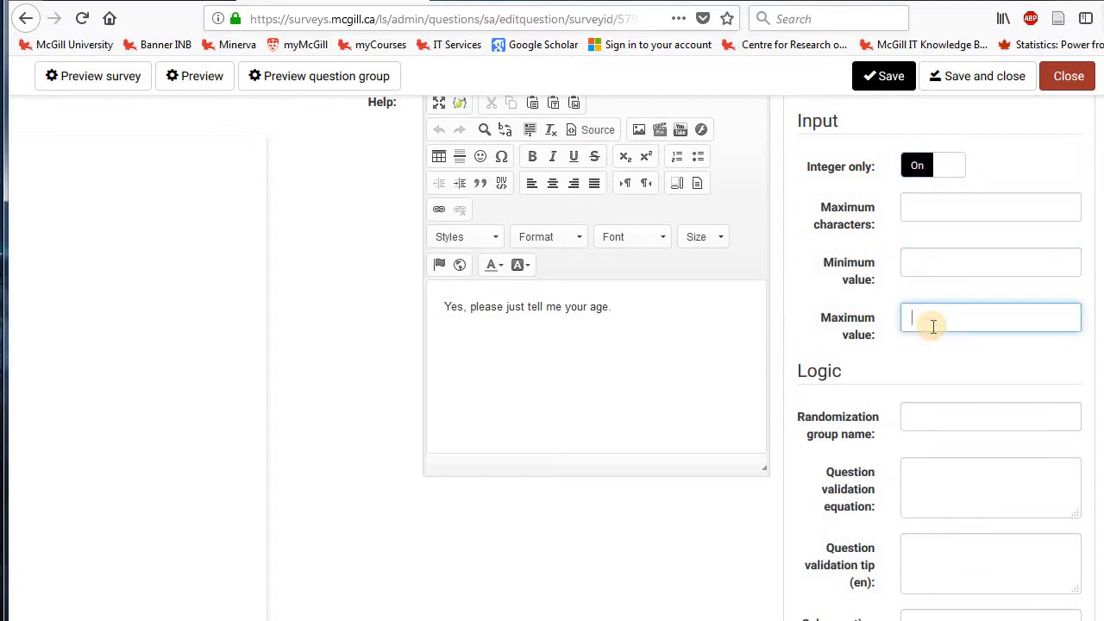
left_click(920, 263)
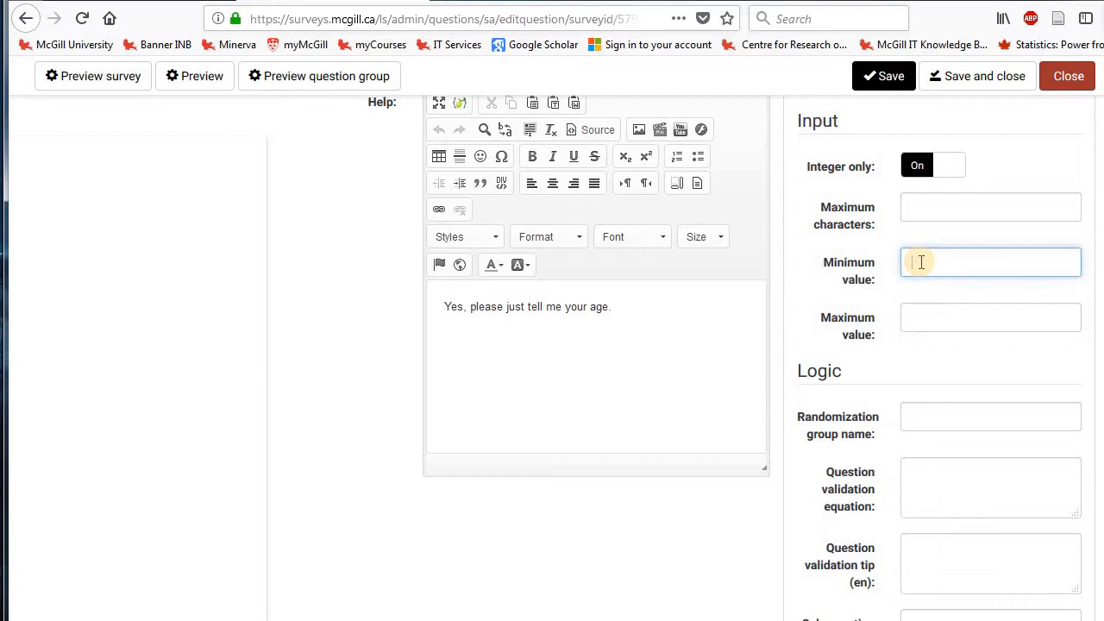
type("1")
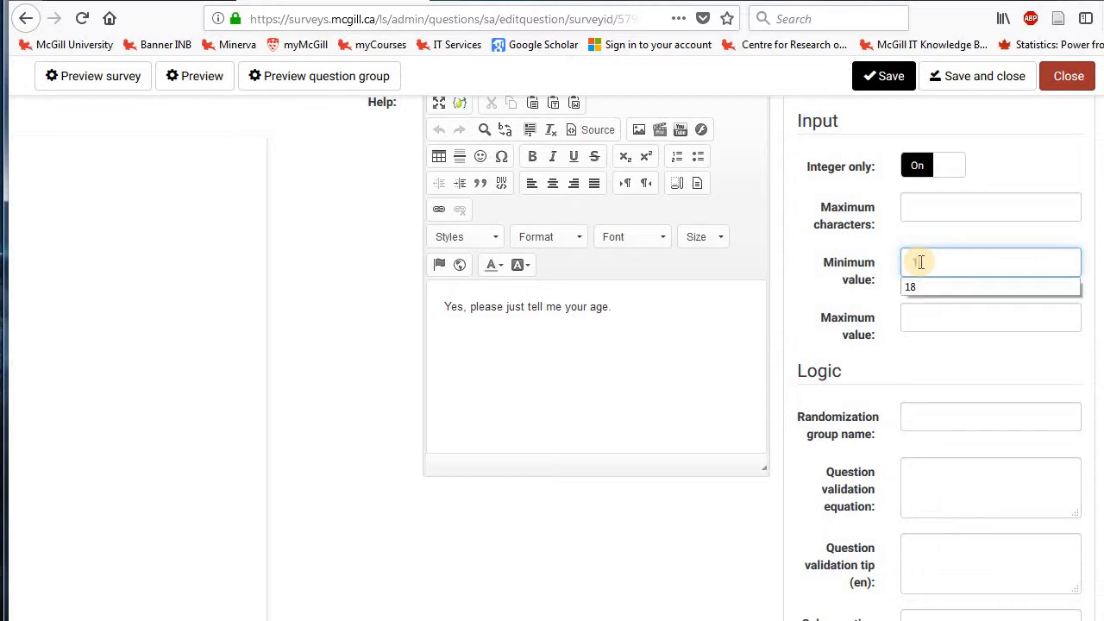
type("8")
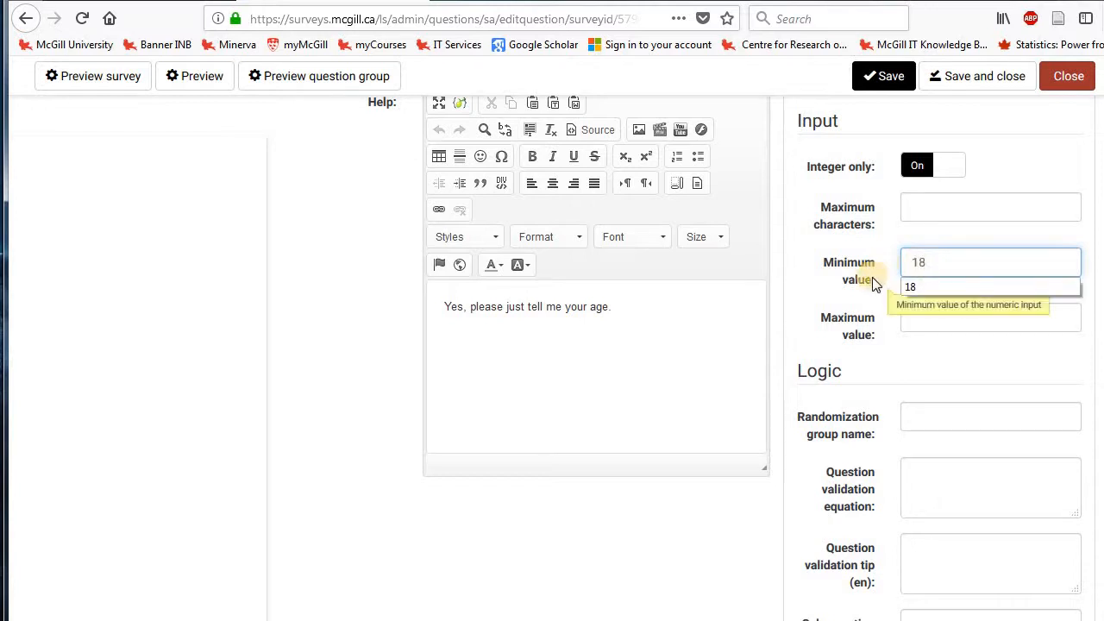
left_click(873, 289)
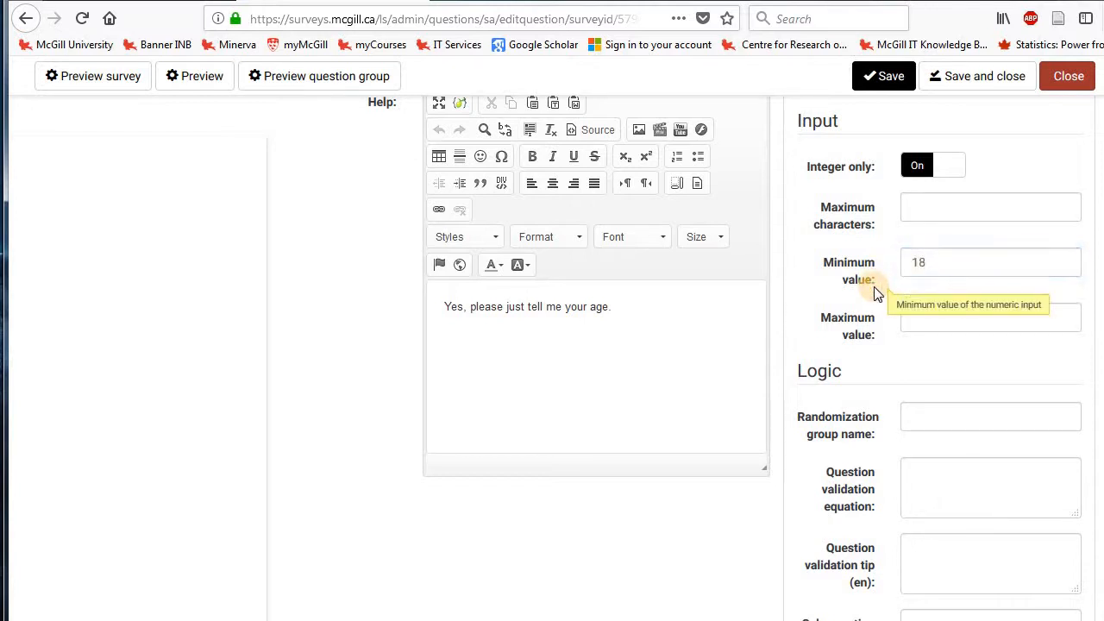
Look through the remaining advanced settings of the age question, save the question and close its editor.
left_click(915, 324)
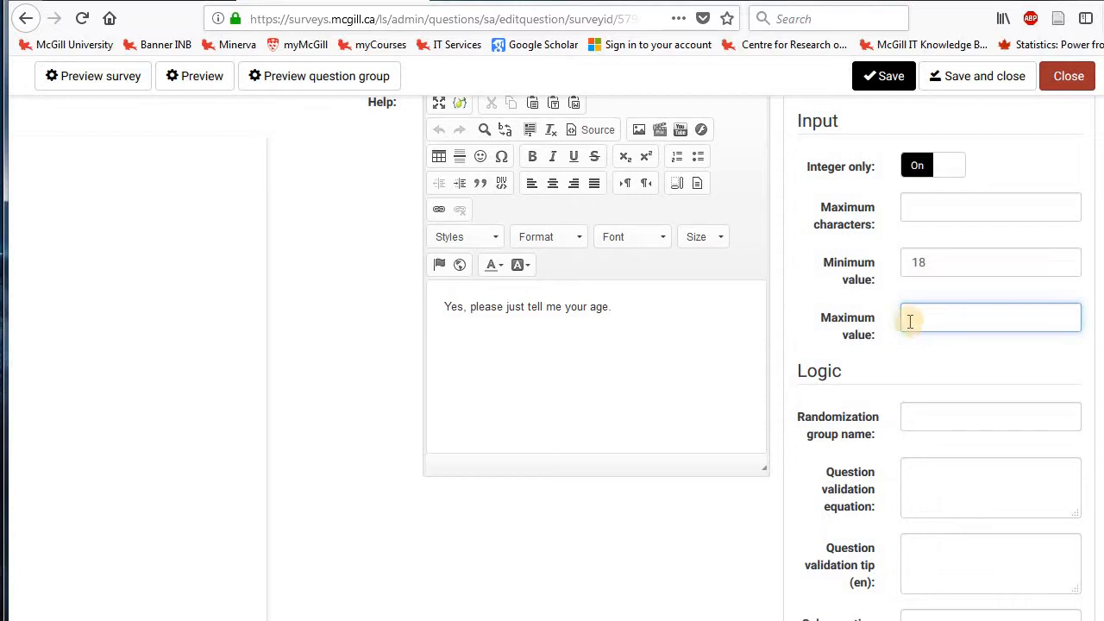
left_click(795, 319)
scroll(794, 324, "up", 1)
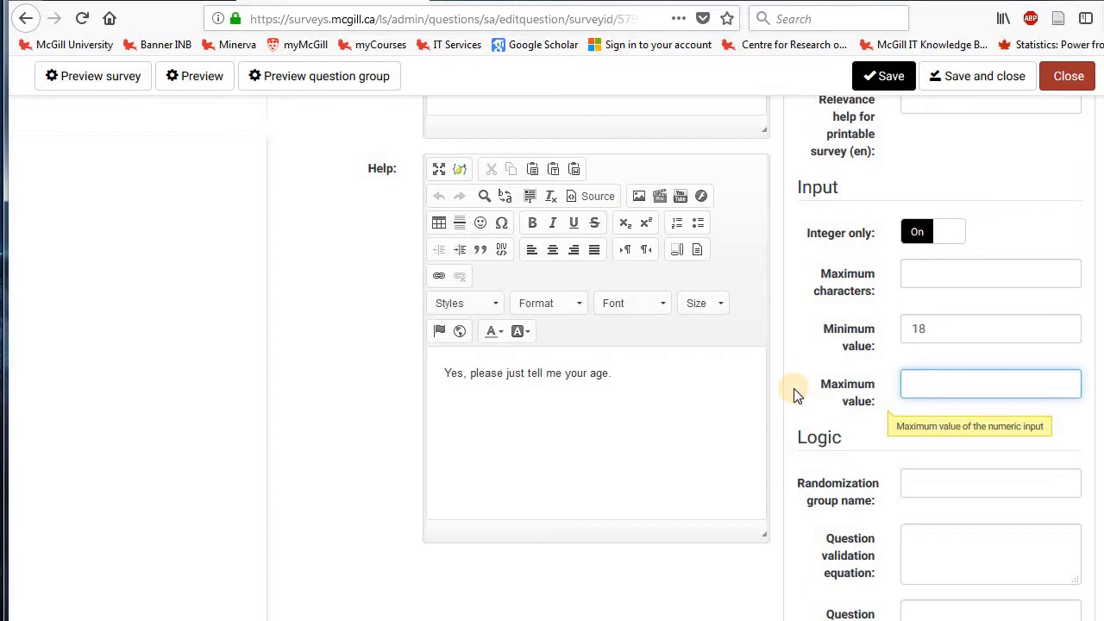
scroll(795, 392, "down", 6)
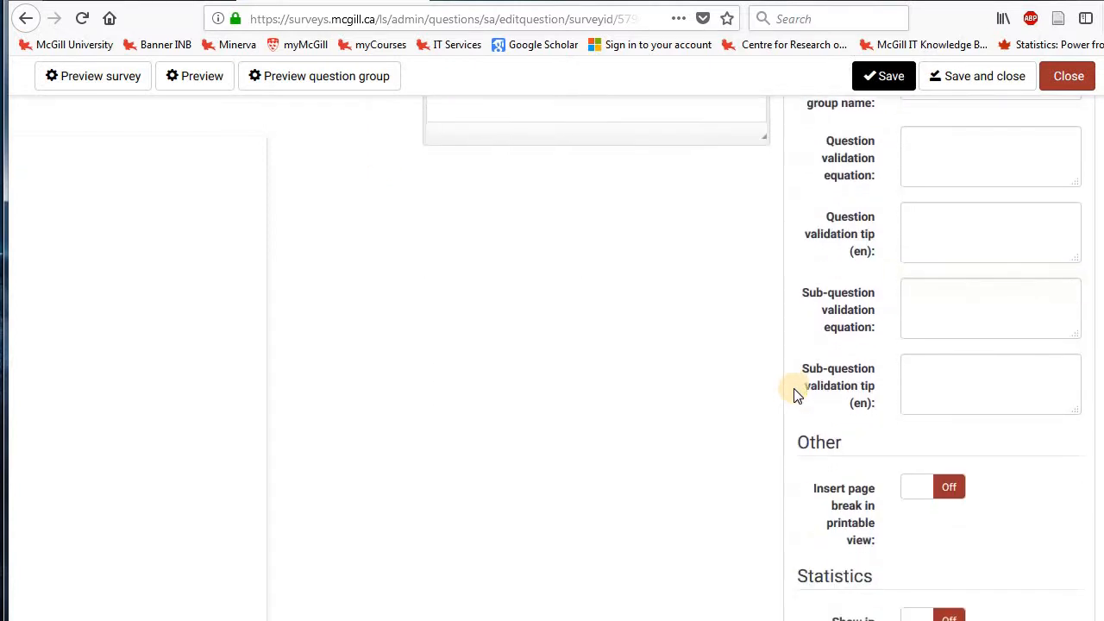
scroll(795, 393, "down", 2)
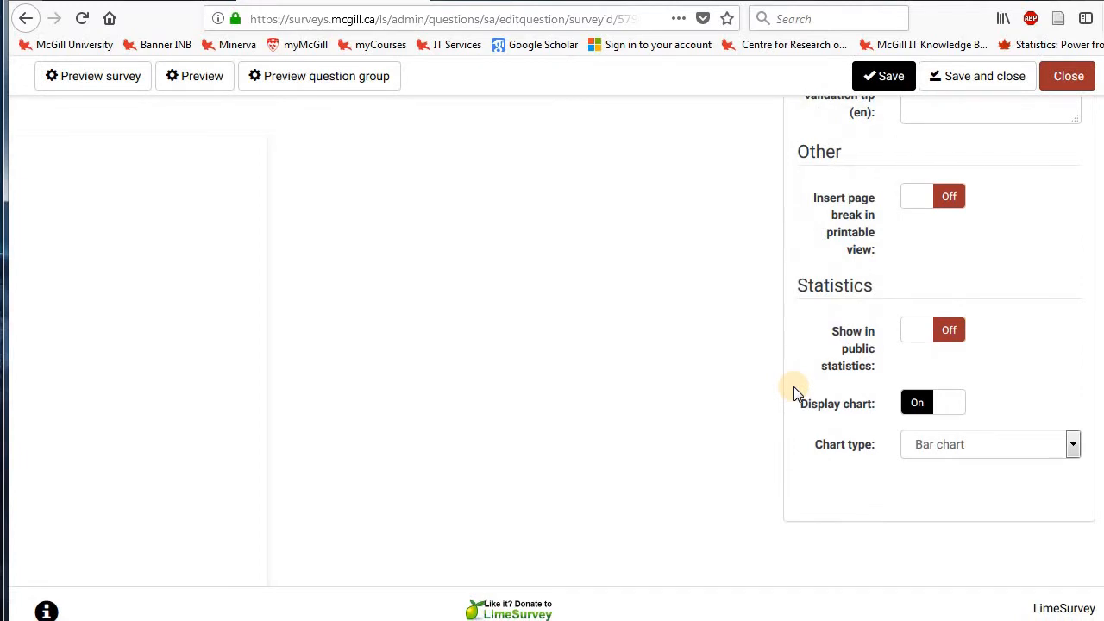
scroll(795, 392, "up", 15)
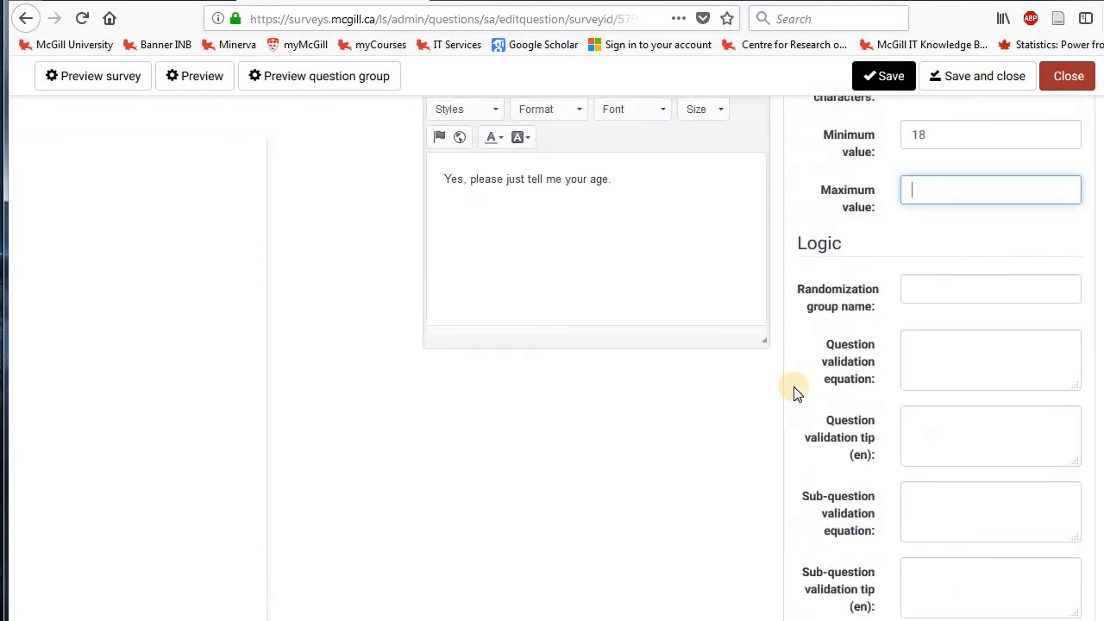
scroll(795, 392, "up", 3)
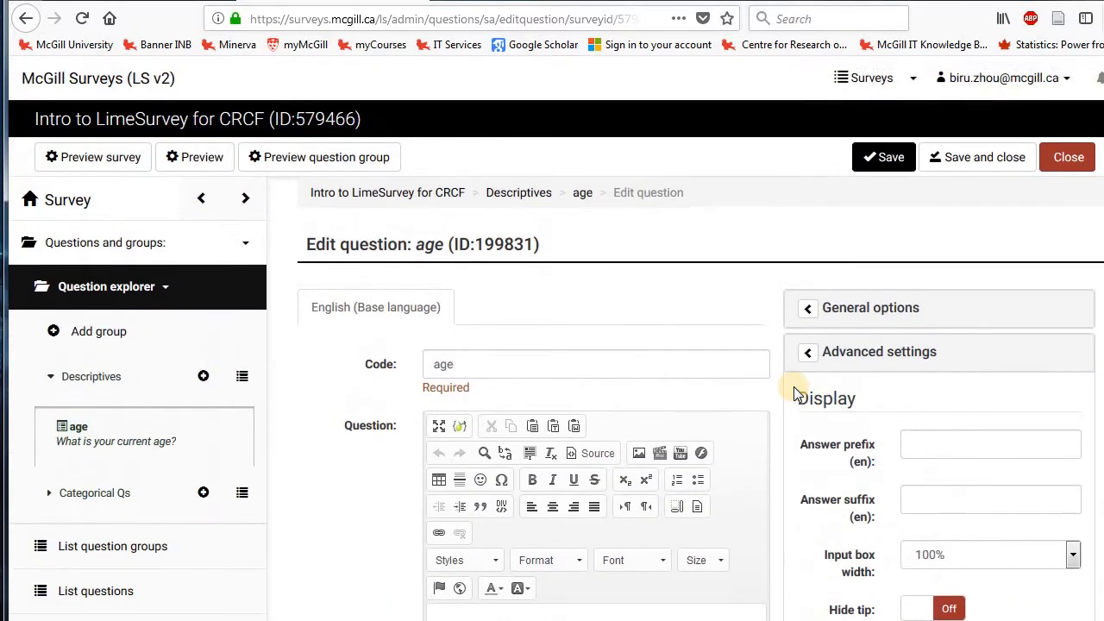
left_click(1004, 158)
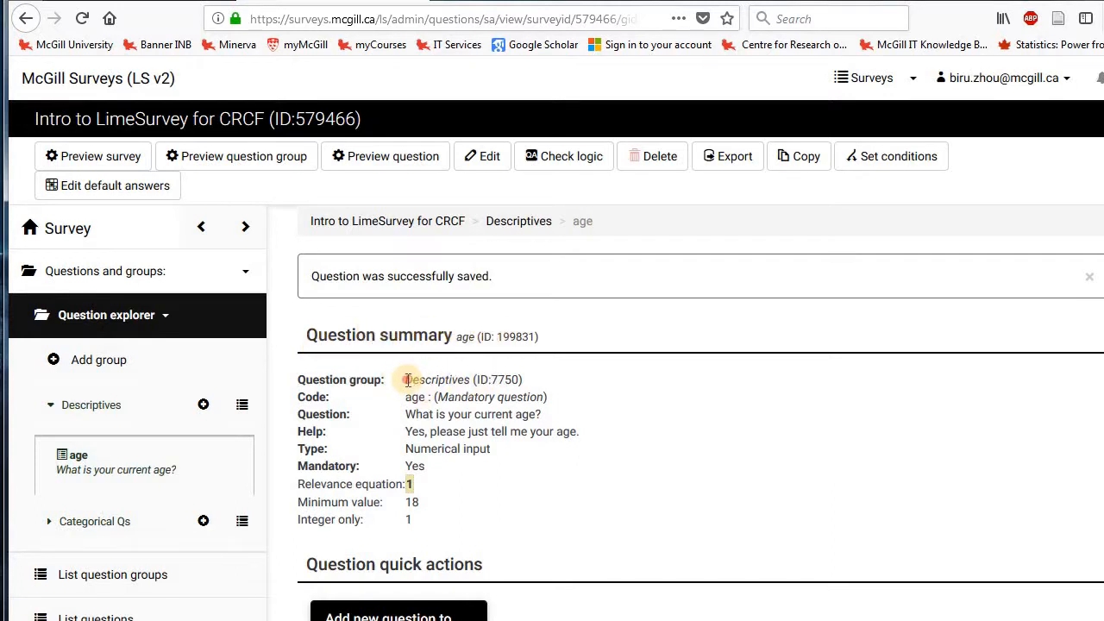
Review the group and code in the age question's summary and try to preview the question, closing the preview page.
left_click_drag(297, 380, 450, 377)
left_click(316, 384)
left_click_drag(359, 380, 406, 397)
left_click(476, 378)
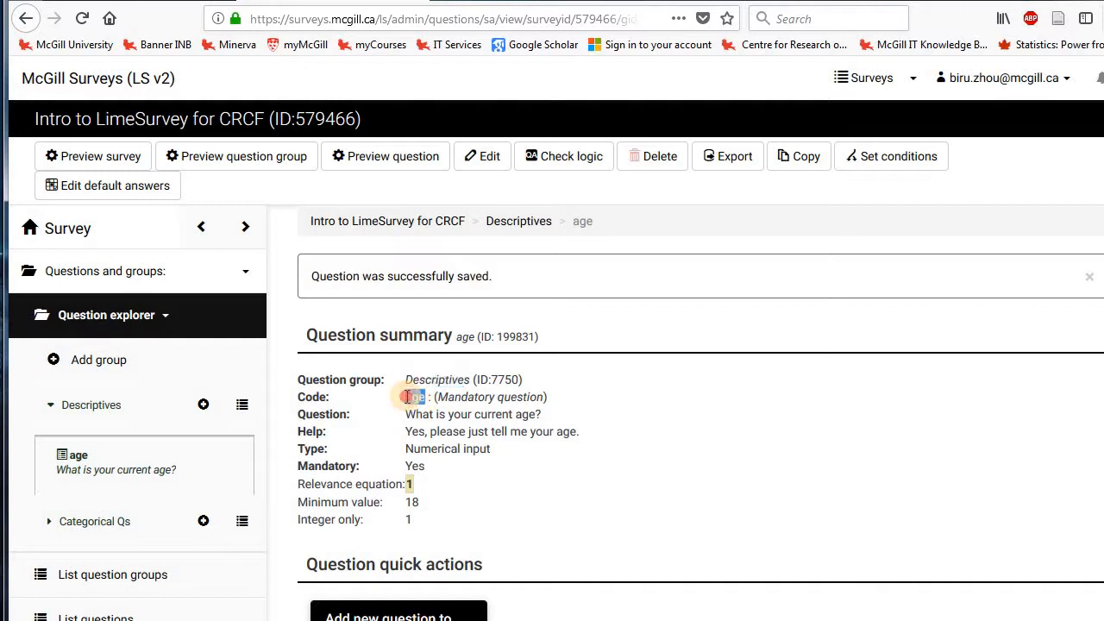
left_click(452, 410)
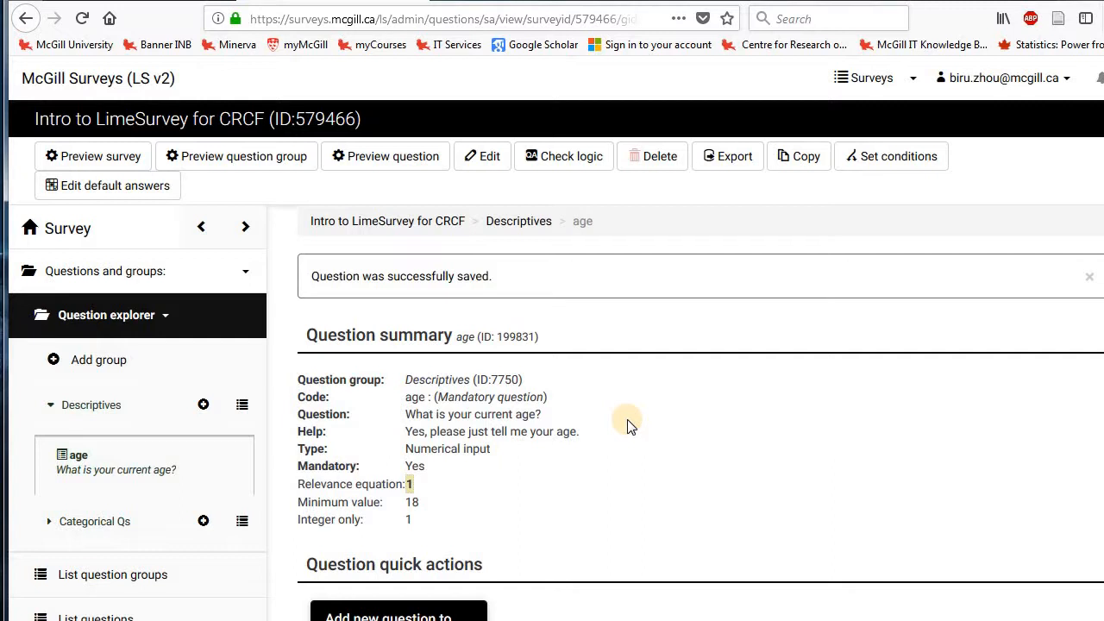
left_click(414, 168)
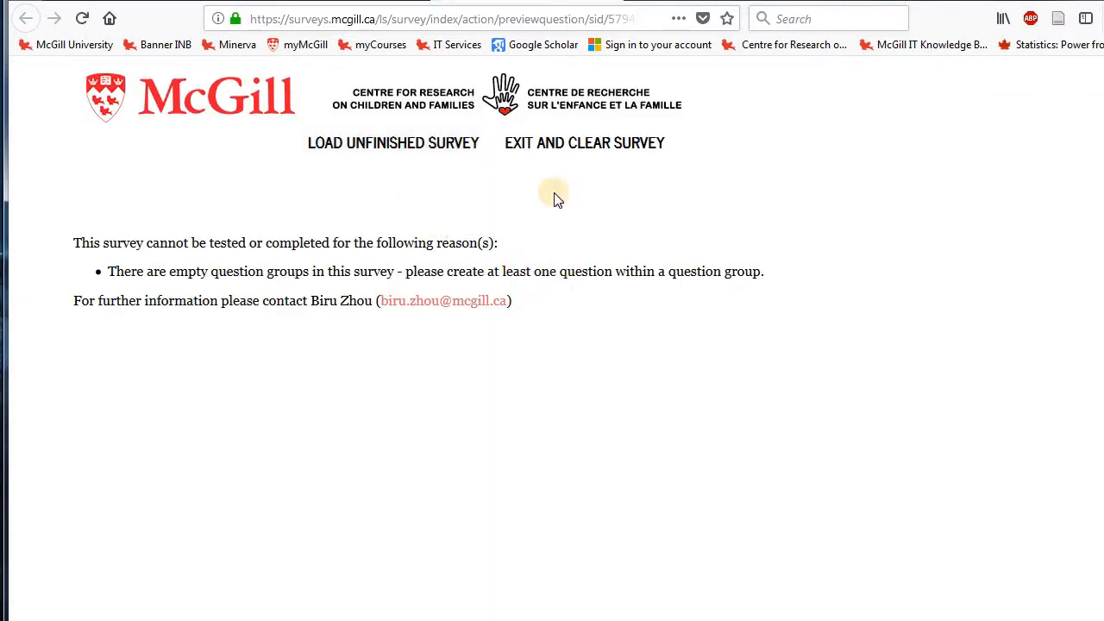
left_click(610, 2)
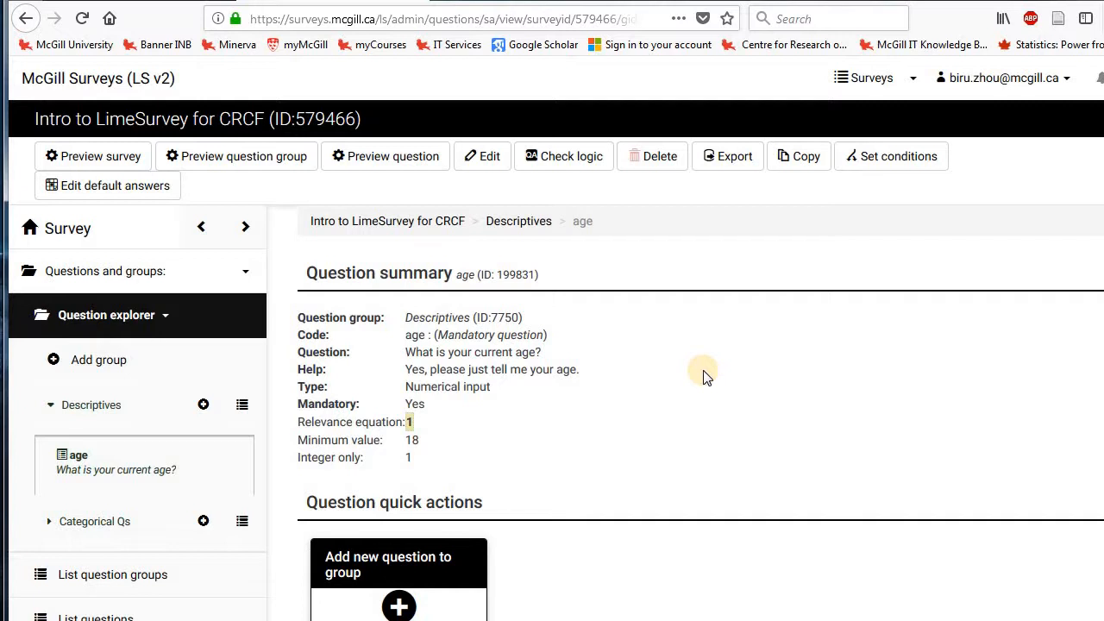
Expand the Categorical Qs group to check which questions it contains, and collapse it again.
left_click(121, 528)
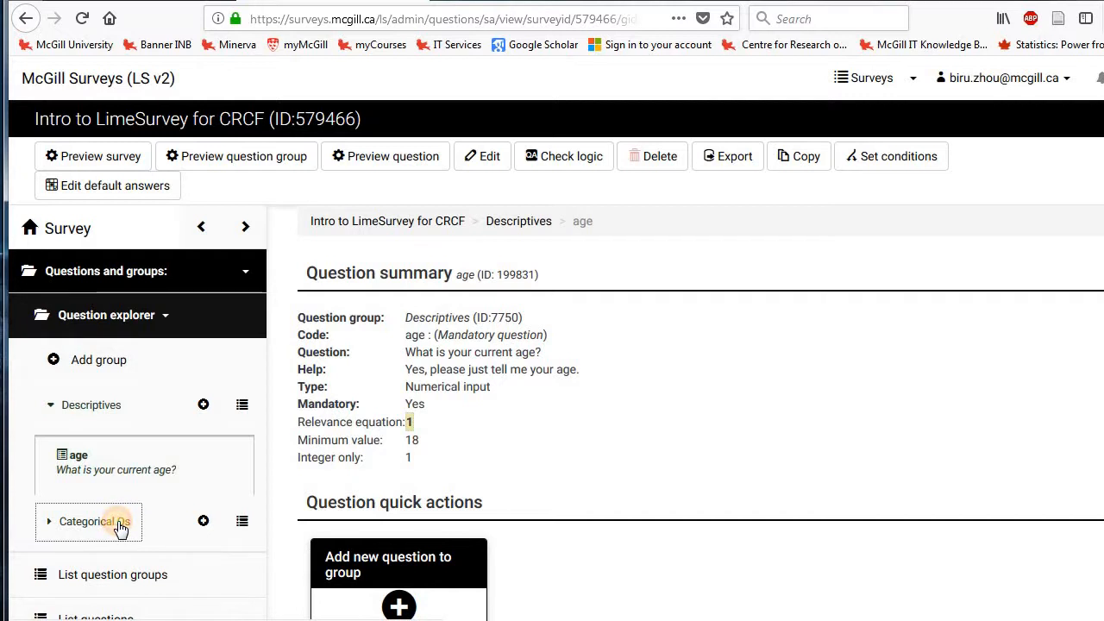
left_click(120, 527)
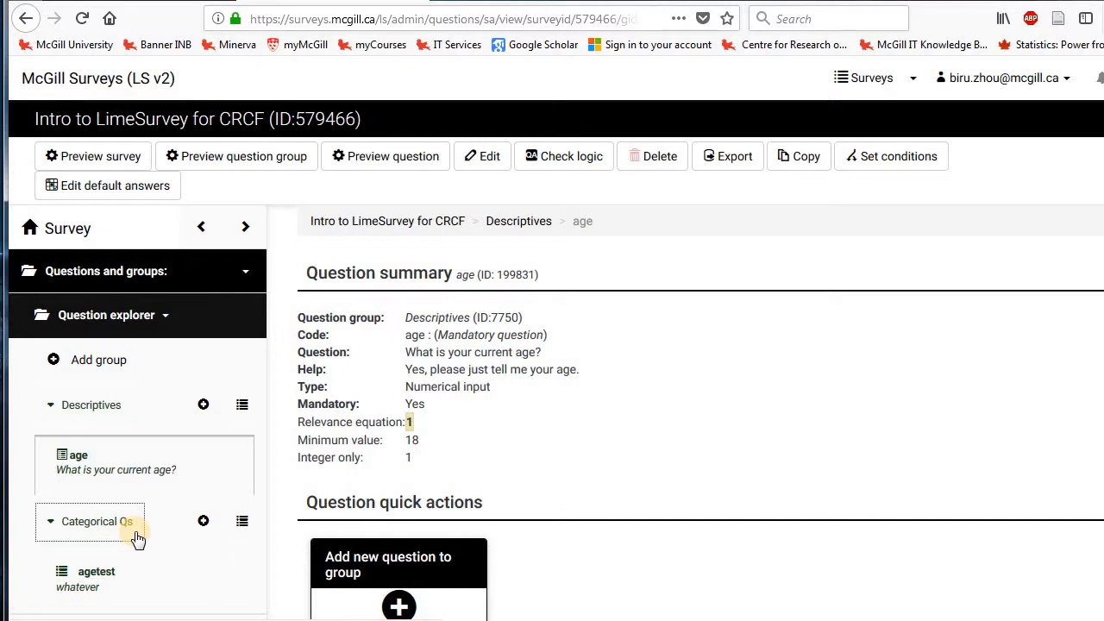
left_click(50, 522)
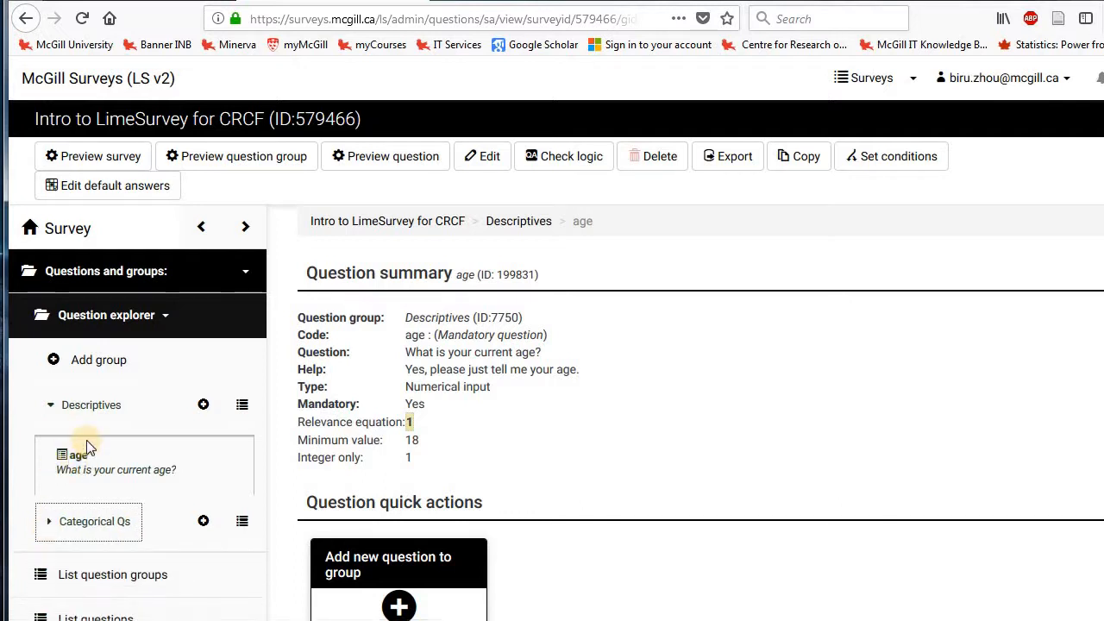
Select the age question in the Descriptives group and open a preview of that question.
left_click(80, 459)
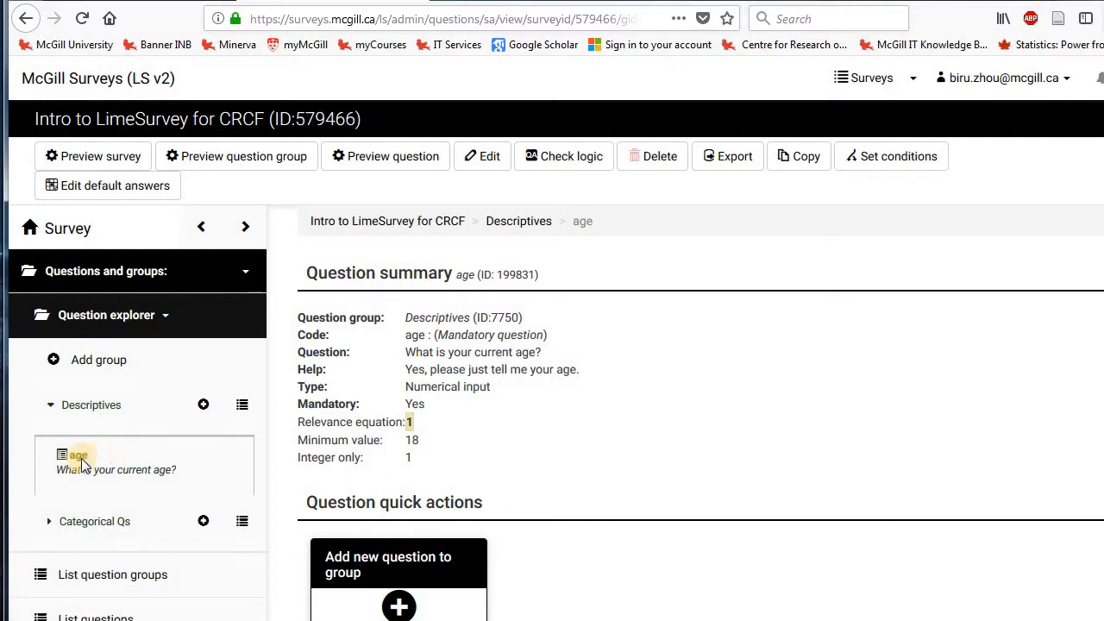
double_click(464, 275)
left_click(681, 377)
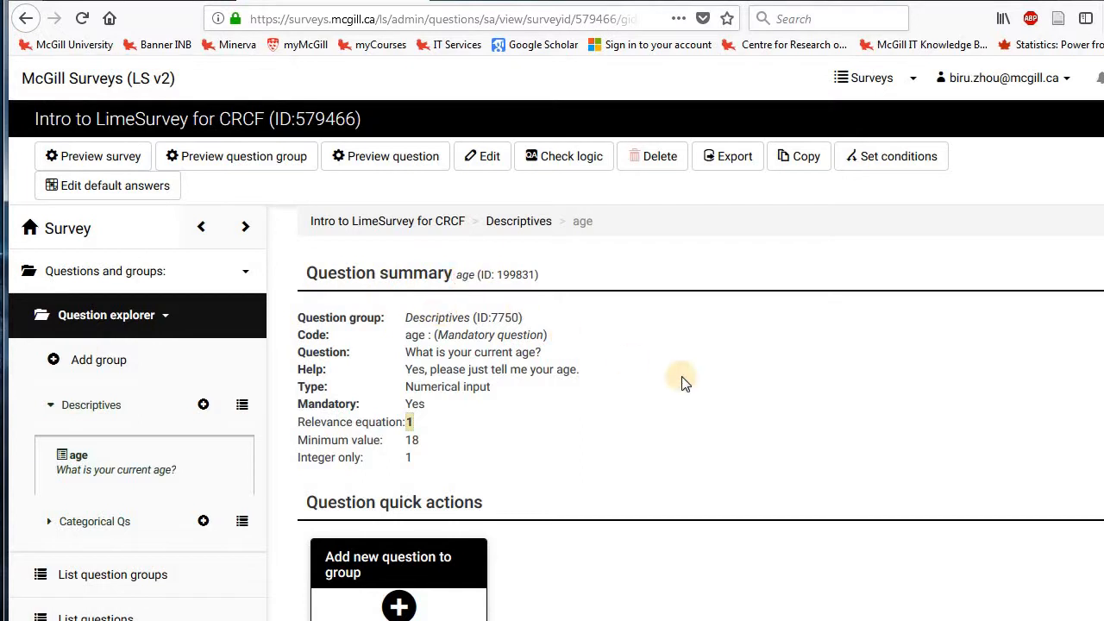
left_click(388, 160)
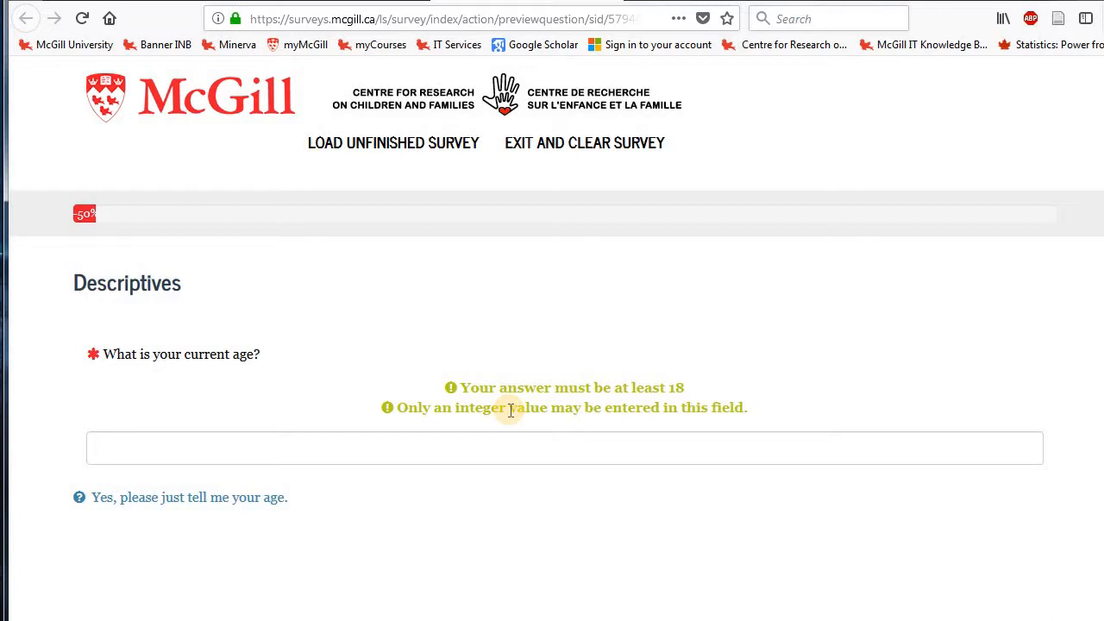
Examine the validation tips, answer field and help text in the age question's preview, and close the preview.
left_click_drag(463, 387, 724, 393)
left_click(723, 389)
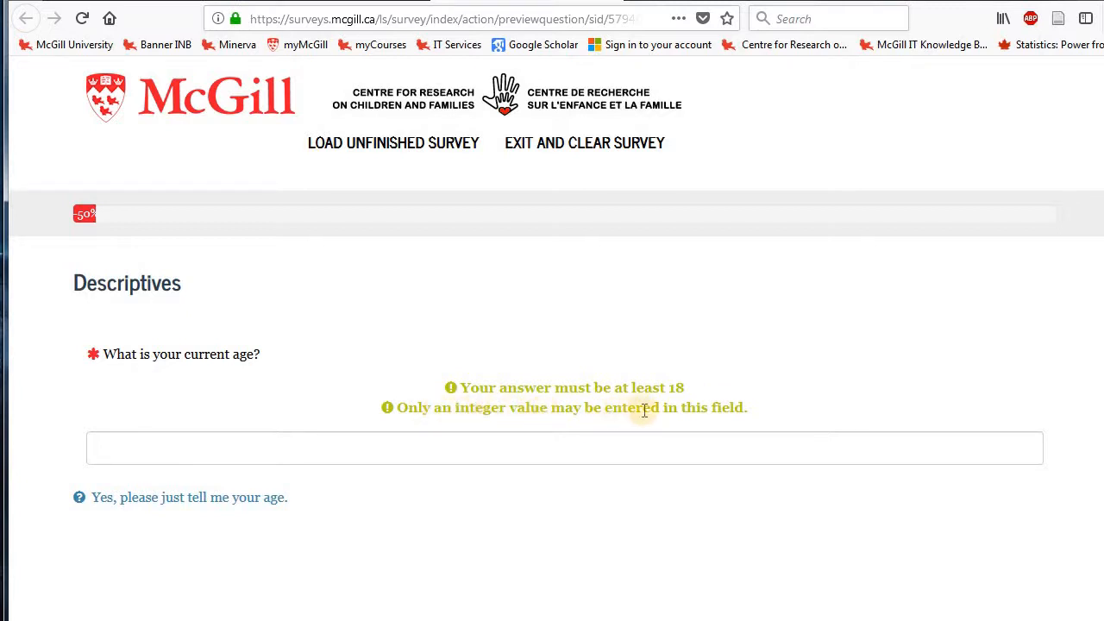
left_click(756, 439)
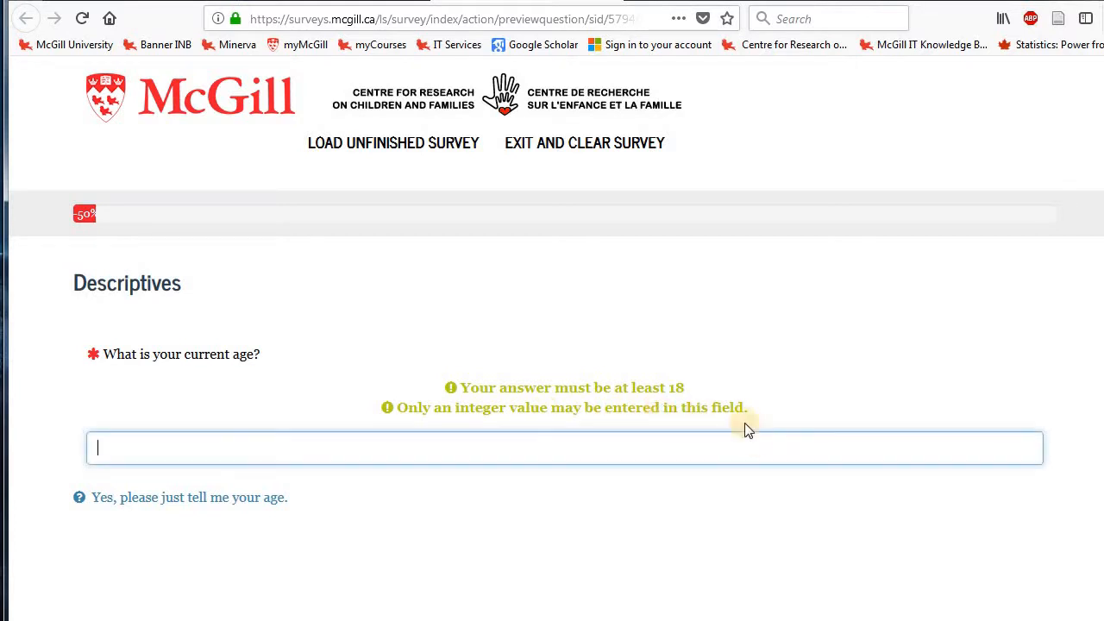
left_click(772, 414)
left_click_drag(746, 407, 446, 382)
left_click(798, 392)
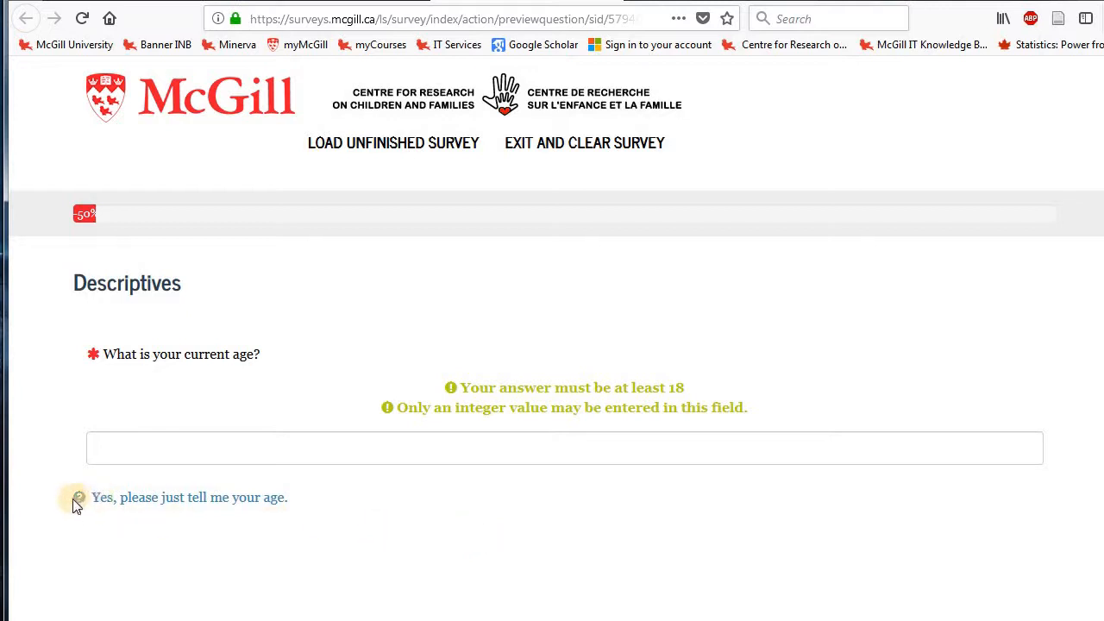
left_click_drag(236, 493, 299, 503)
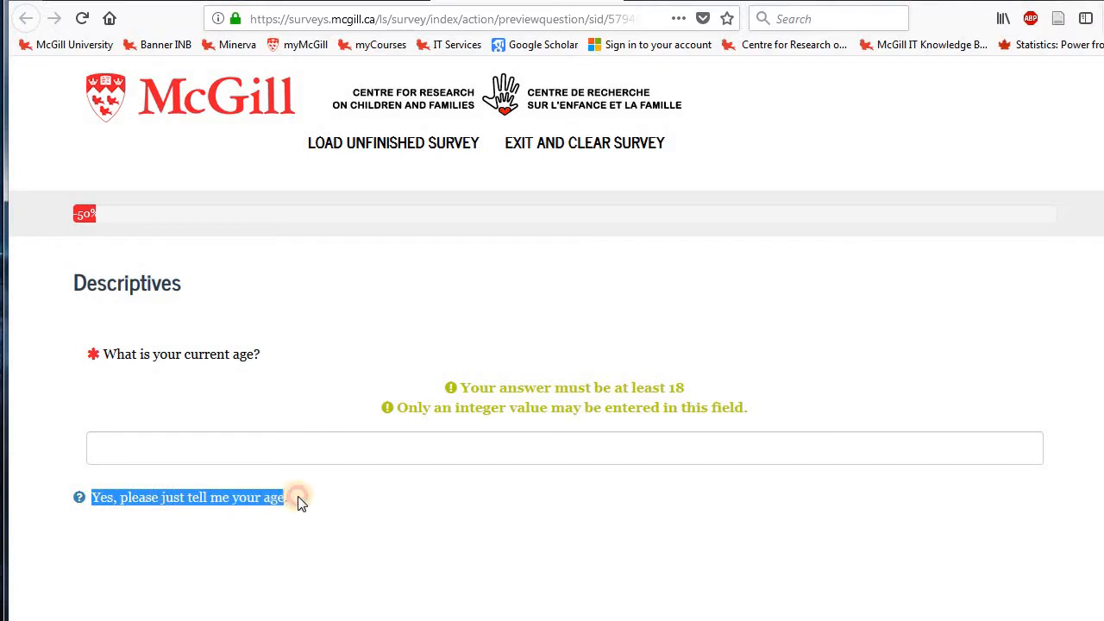
left_click(312, 503)
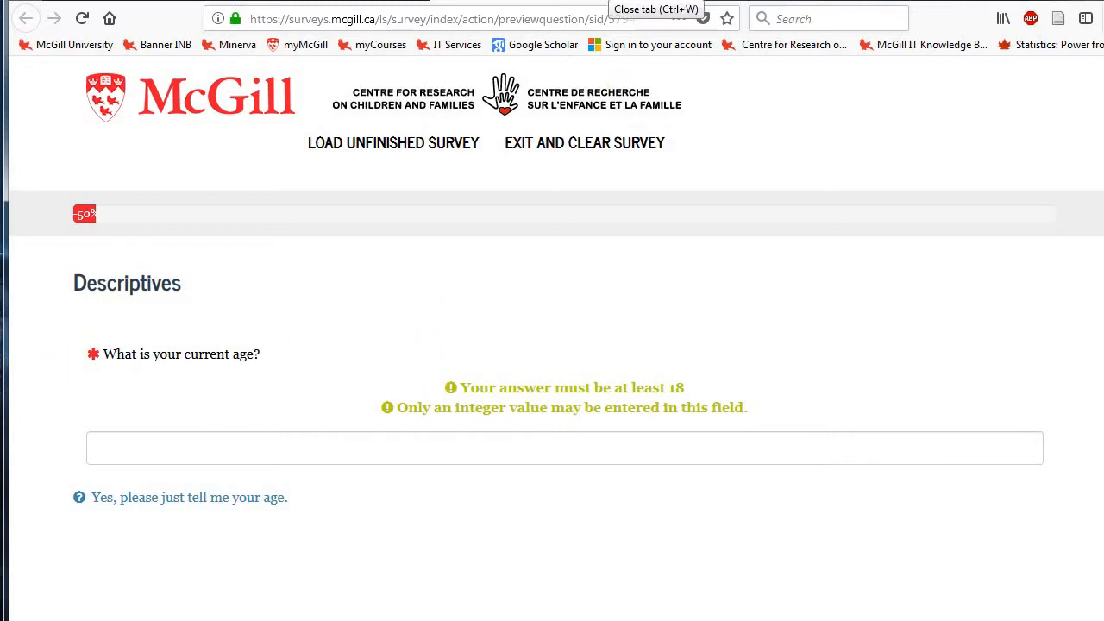
left_click(609, 1)
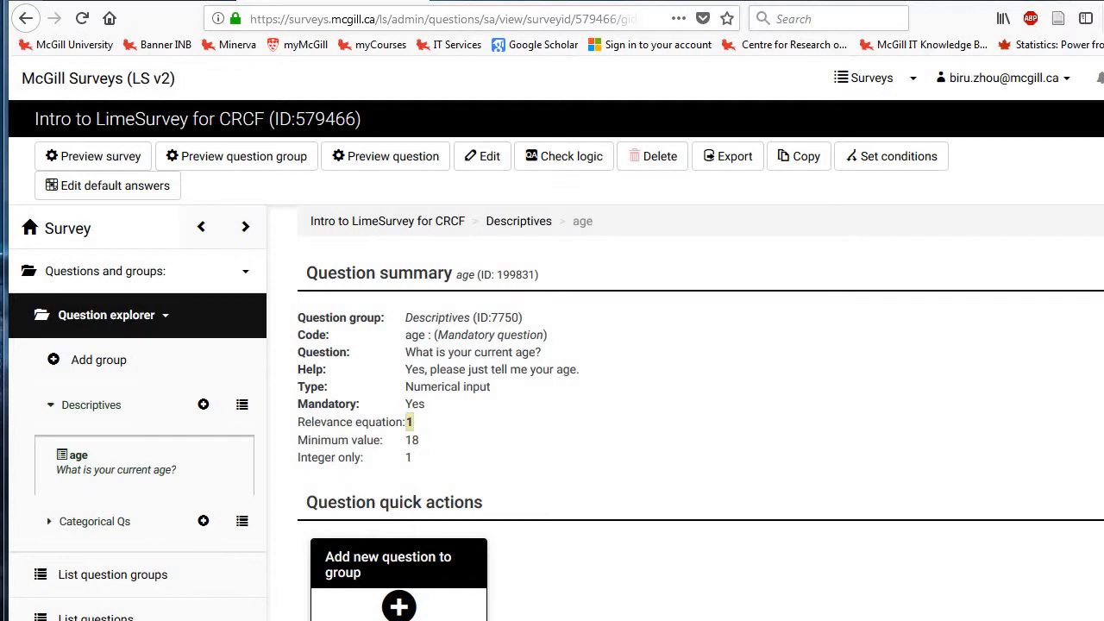